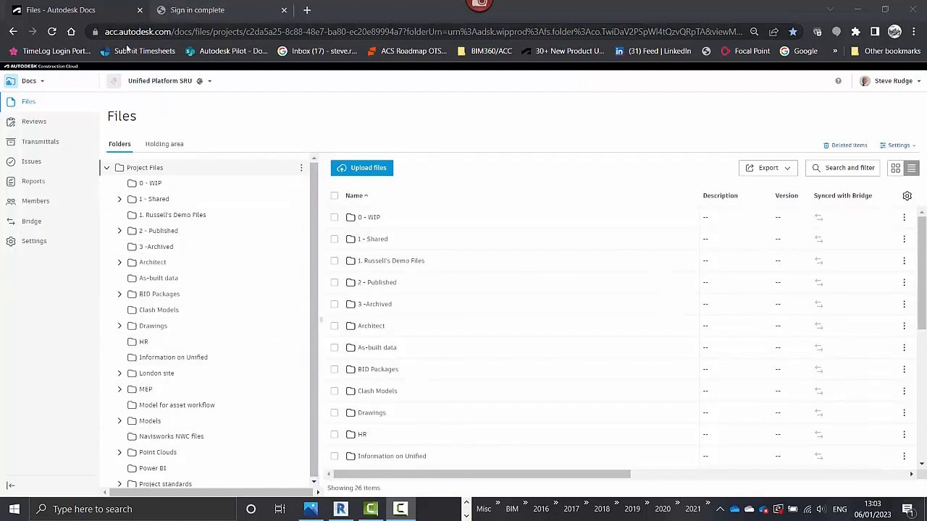
# Switch to the Build module and review the home page's project progress, work status and recent activity
pyautogui.click(45, 86)
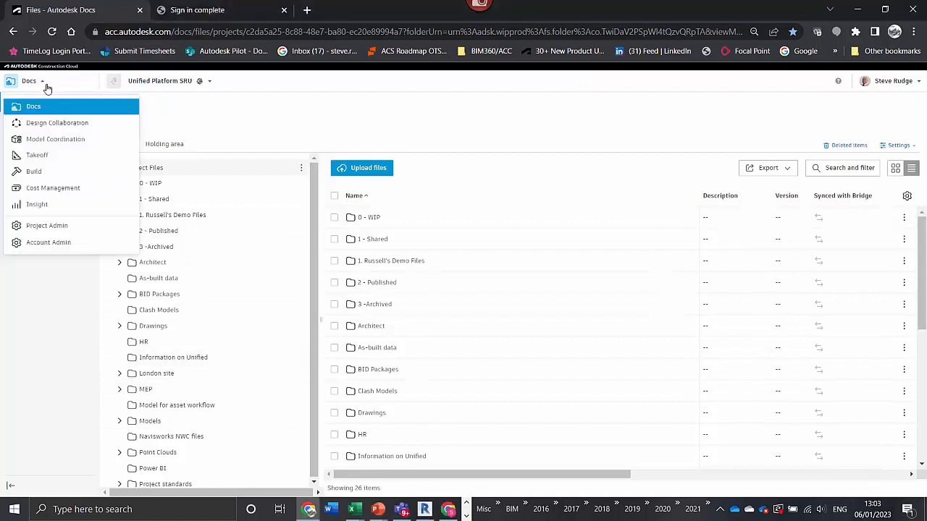
pyautogui.click(37, 174)
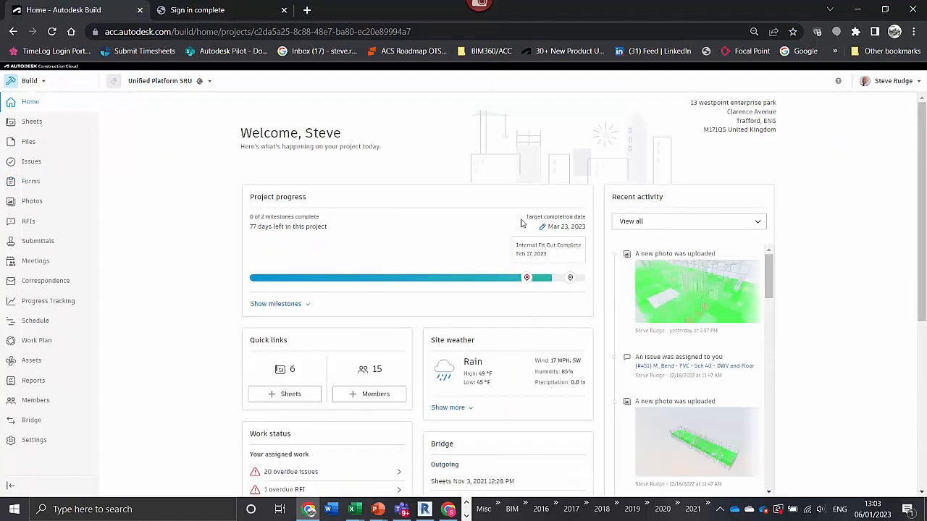
pyautogui.scroll(-4, 478, 195)
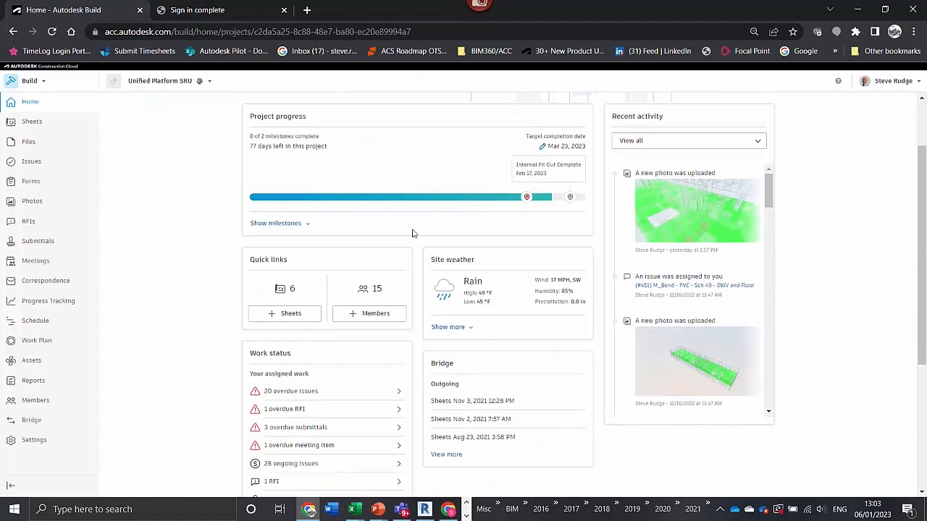
pyautogui.scroll(-1, 340, 254)
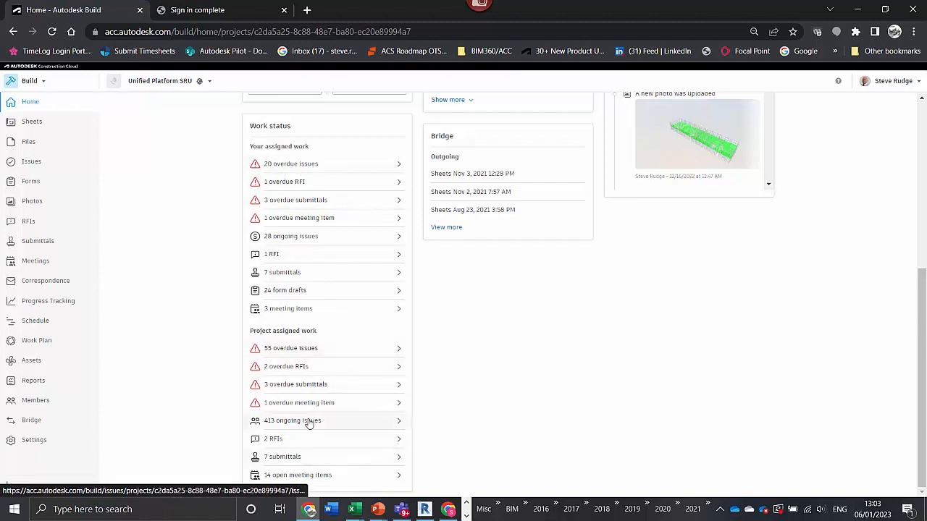
pyautogui.scroll(1, 308, 391)
pyautogui.scroll(1, 310, 387)
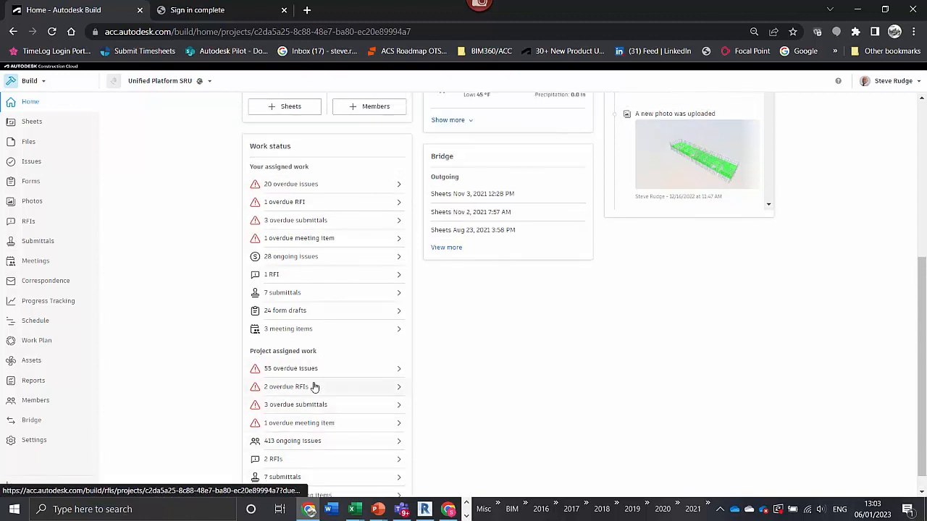
pyautogui.scroll(4, 321, 293)
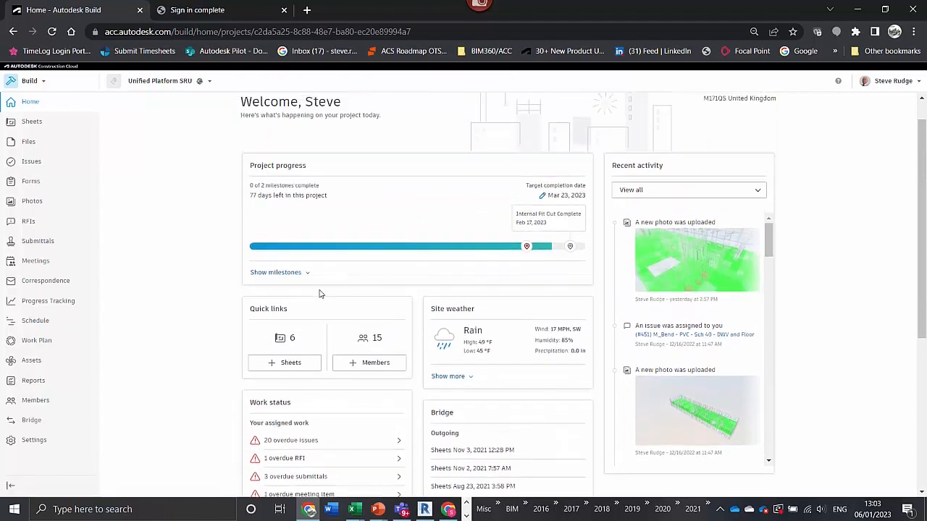
pyautogui.scroll(1, 320, 293)
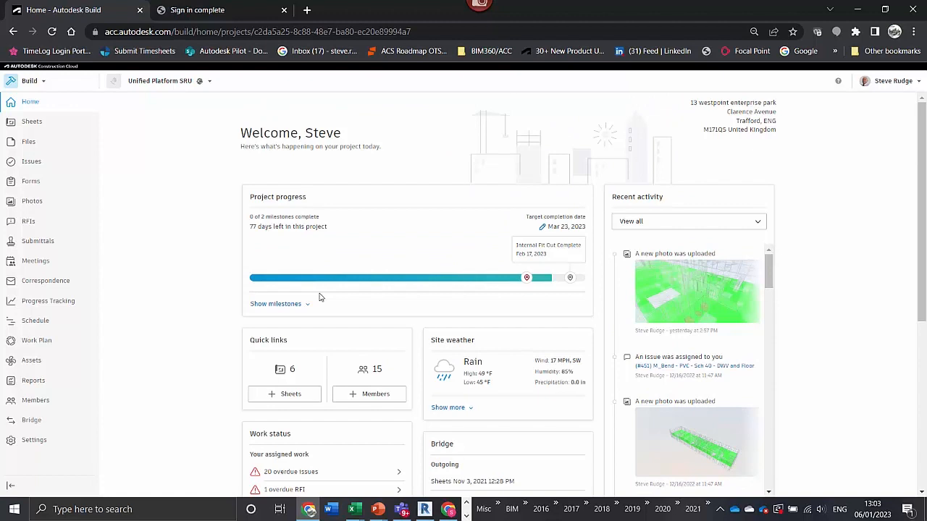
# Switch to the Insight module and review the cards on My Dashboard, from project issues to RFI risk factors
pyautogui.click(41, 84)
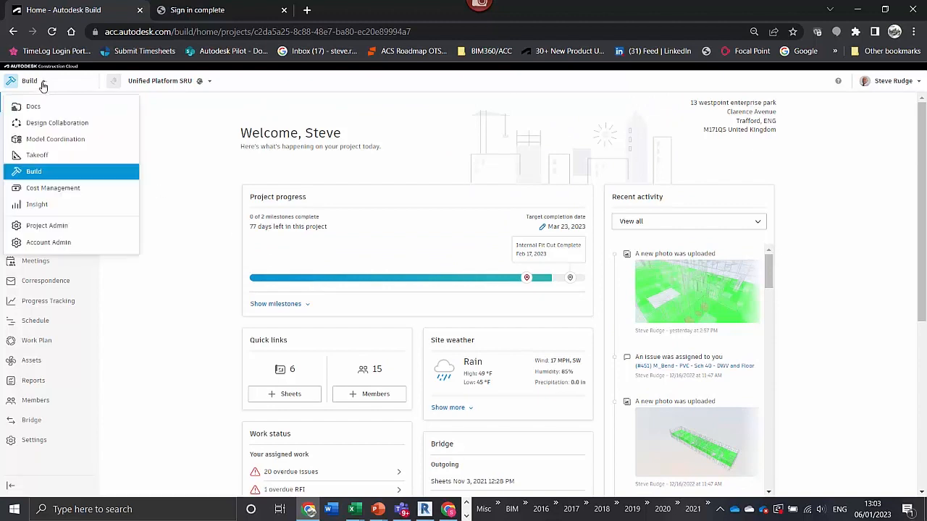
pyautogui.click(42, 205)
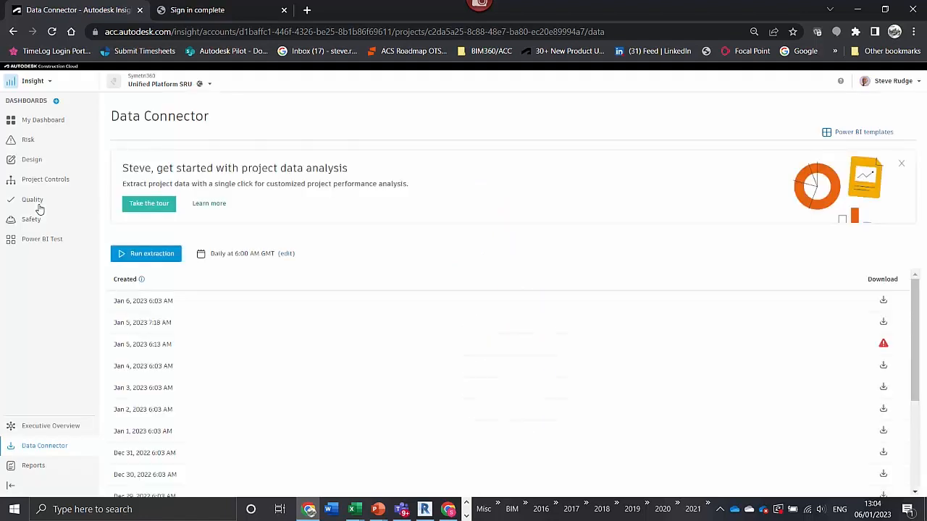
pyautogui.click(38, 125)
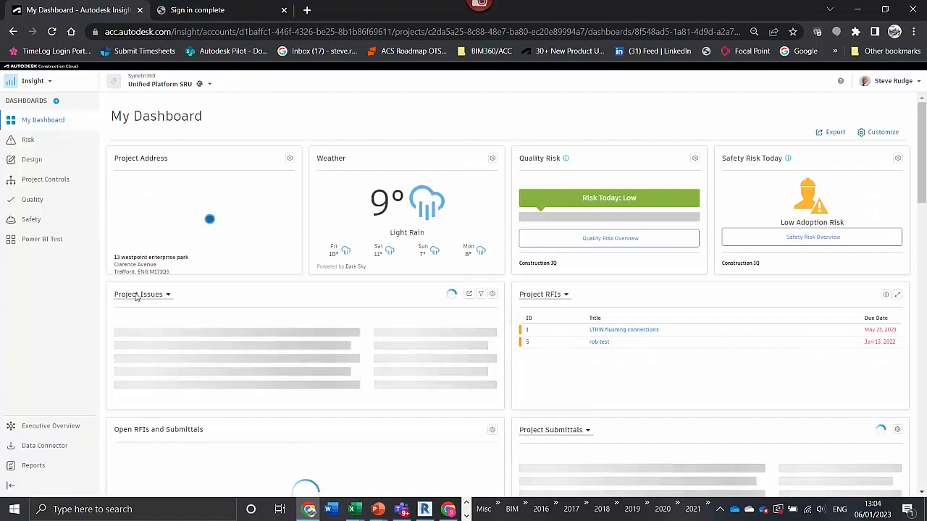
pyautogui.scroll(-2, 311, 377)
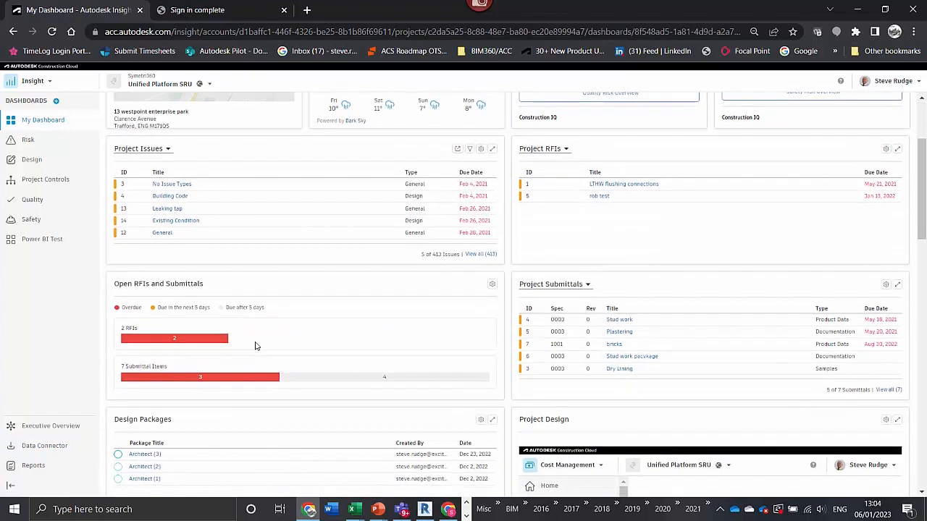
pyautogui.scroll(-3, 255, 345)
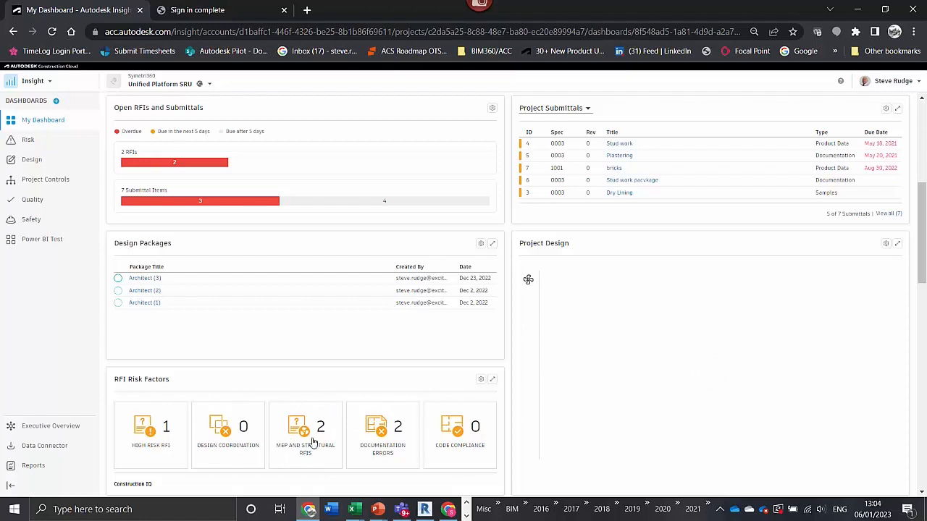
pyautogui.scroll(5, 317, 261)
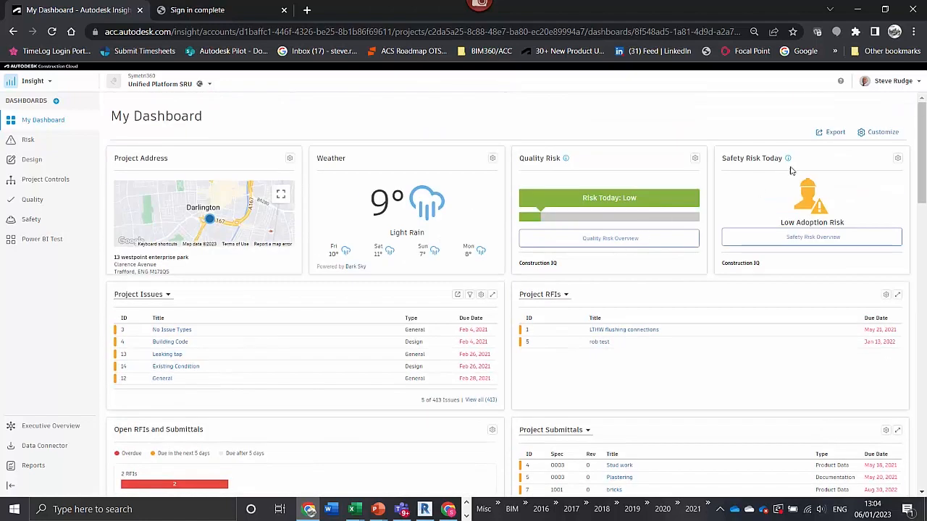
# Browse the Card Library in My Dashboard's customization mode, then leave without adding any cards
pyautogui.click(888, 132)
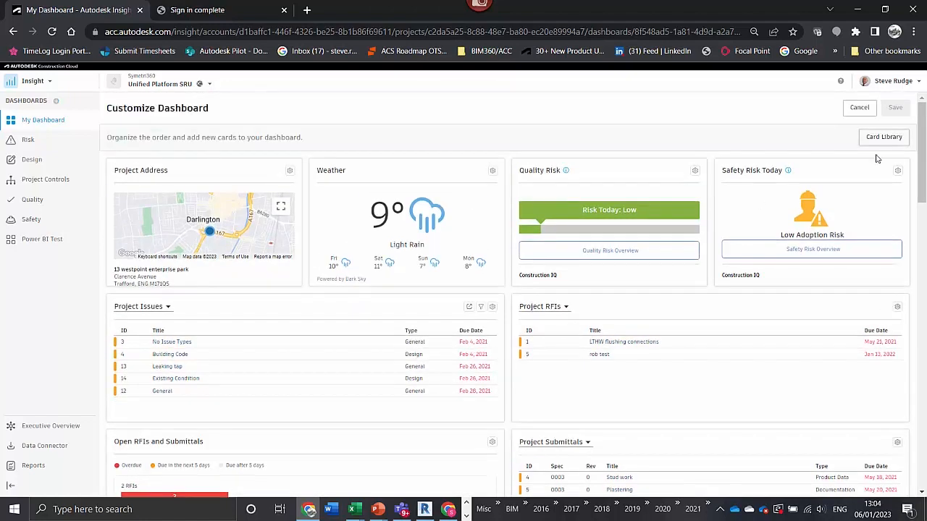
pyautogui.click(877, 139)
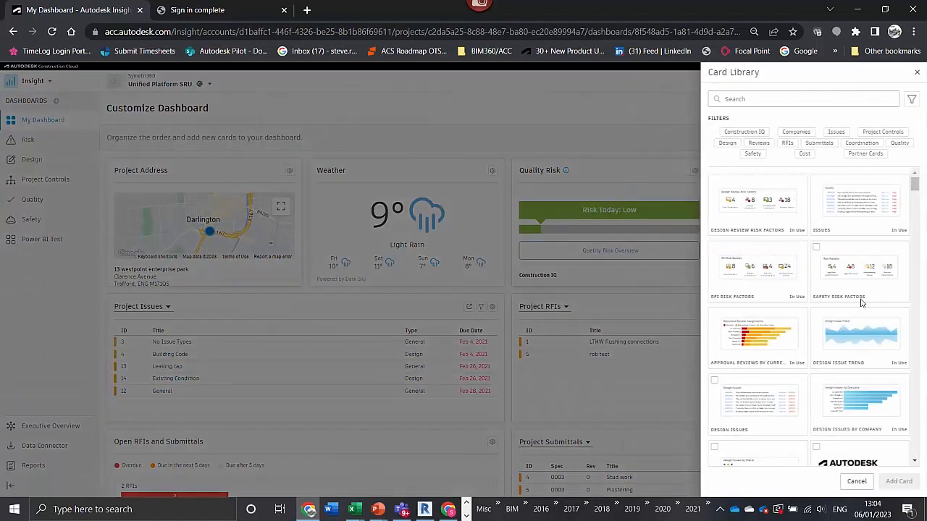
pyautogui.scroll(-1, 845, 252)
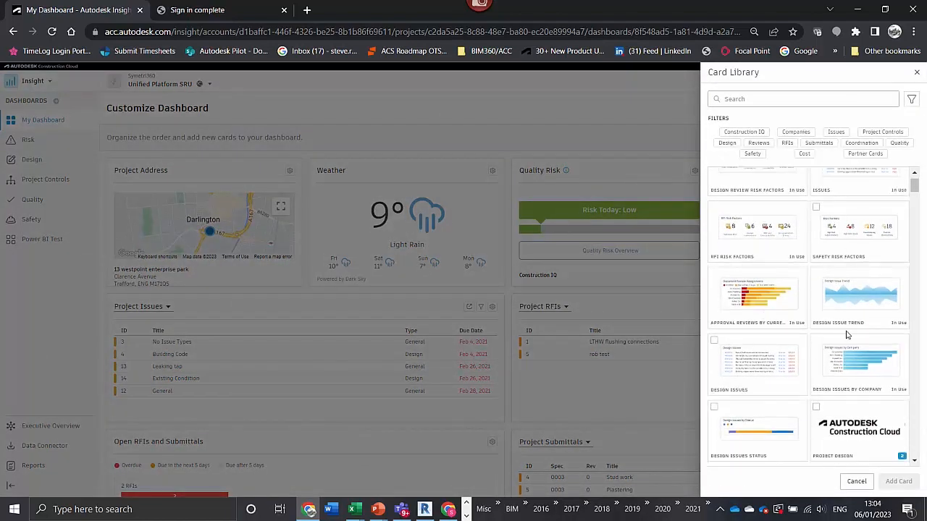
pyautogui.scroll(-5, 880, 365)
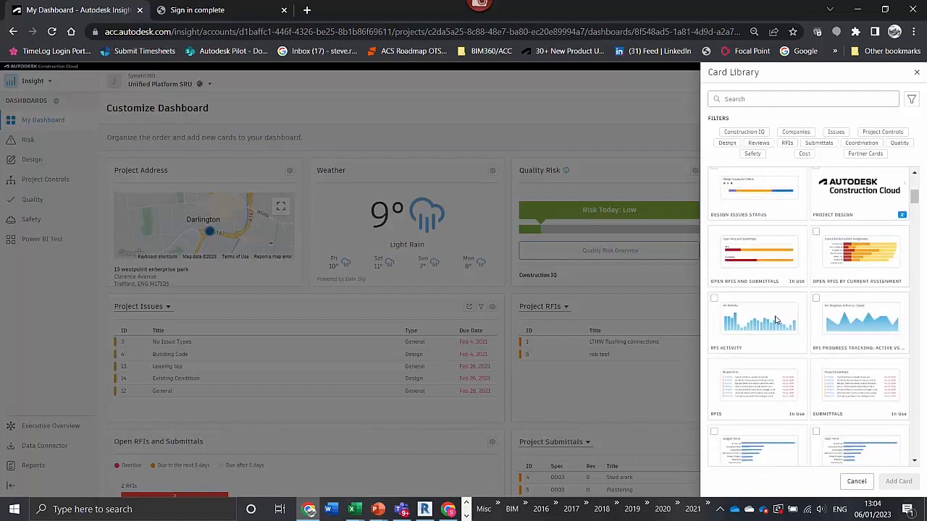
pyautogui.scroll(6, 775, 312)
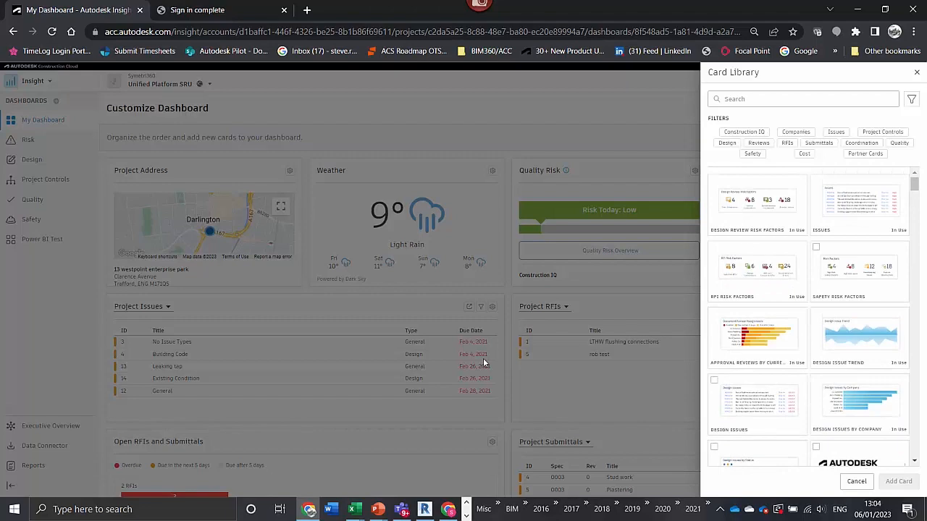
pyautogui.click(917, 73)
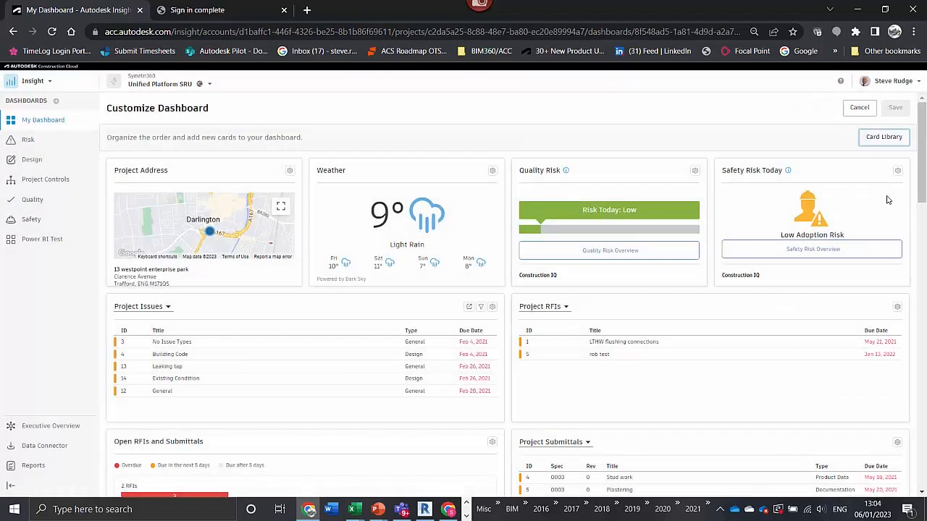
pyautogui.click(860, 109)
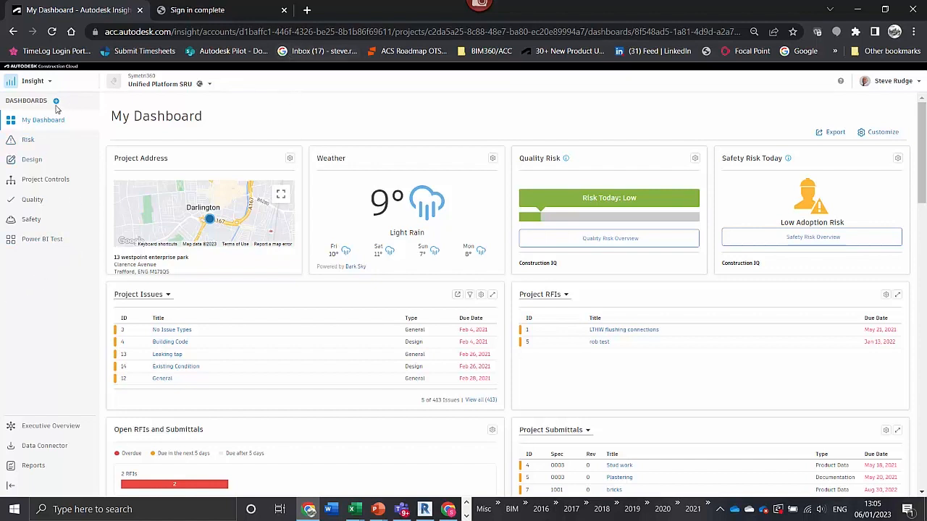
# Open the Power BI Test dashboard and examine its embedded Power BI report card
pyautogui.click(41, 240)
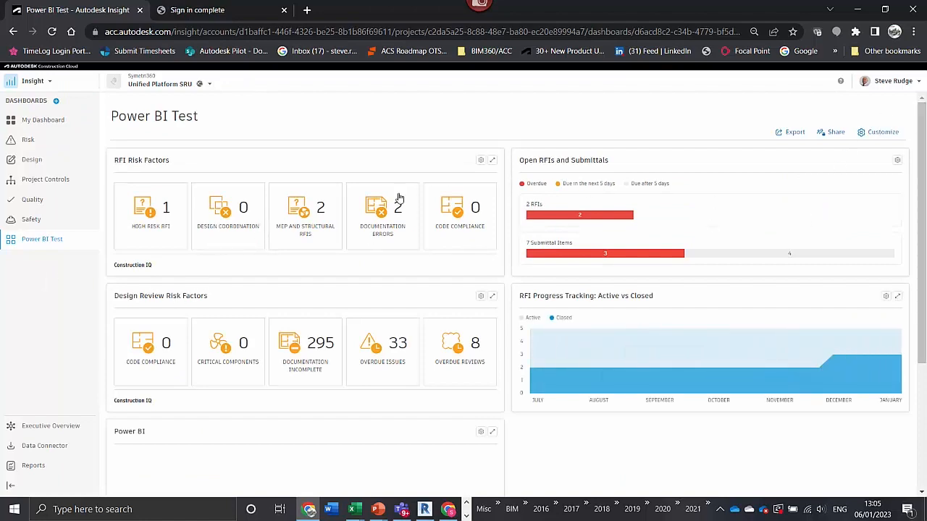
pyautogui.scroll(-2, 424, 290)
pyautogui.scroll(-1, 424, 284)
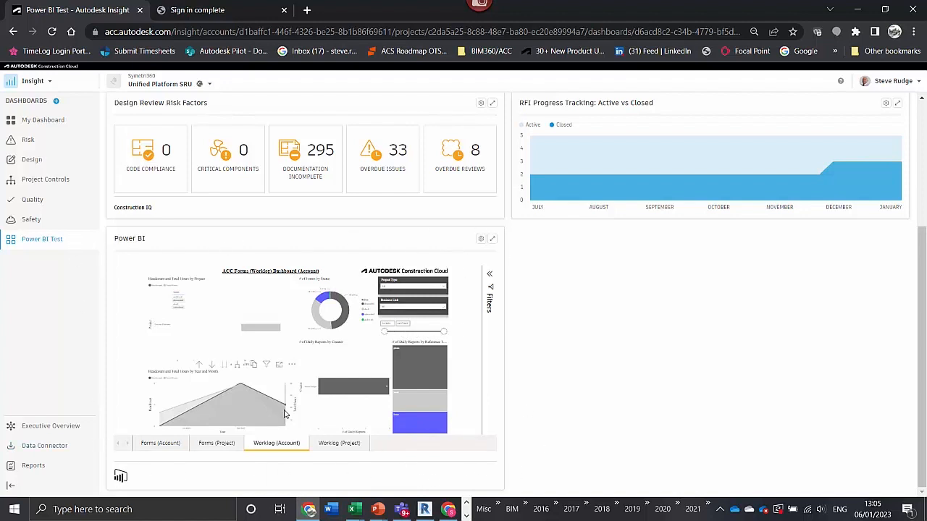
pyautogui.moveTo(226, 381)
# Open the Data Connector and look through the list of daily data extractions
pyautogui.click(52, 447)
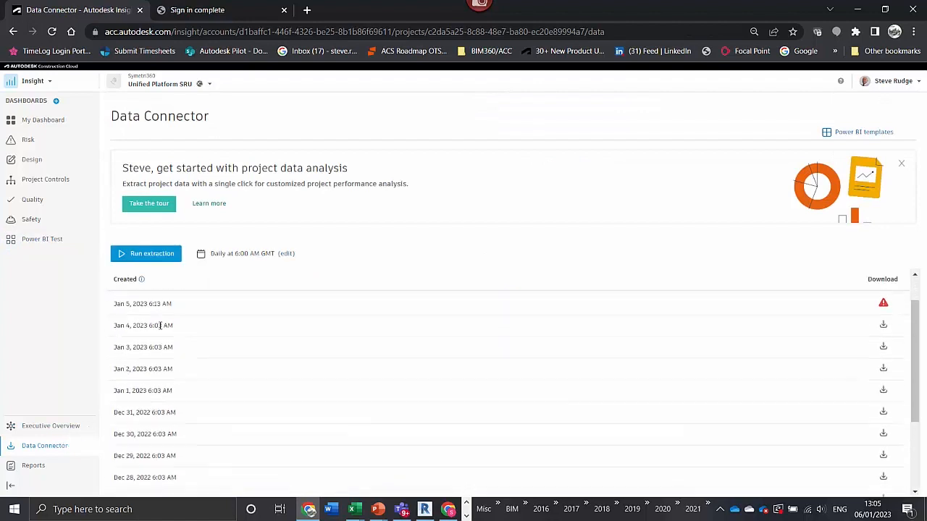
pyautogui.scroll(-2, 156, 346)
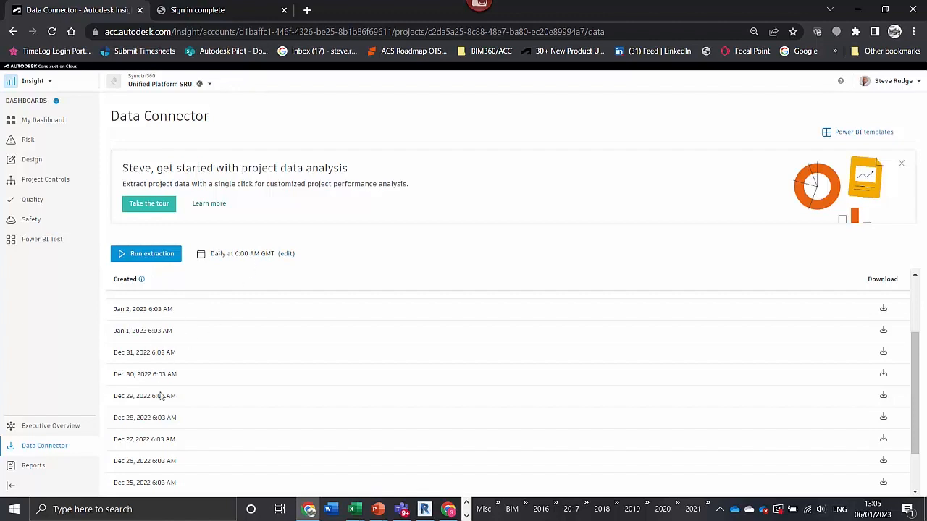
pyautogui.scroll(1, 168, 362)
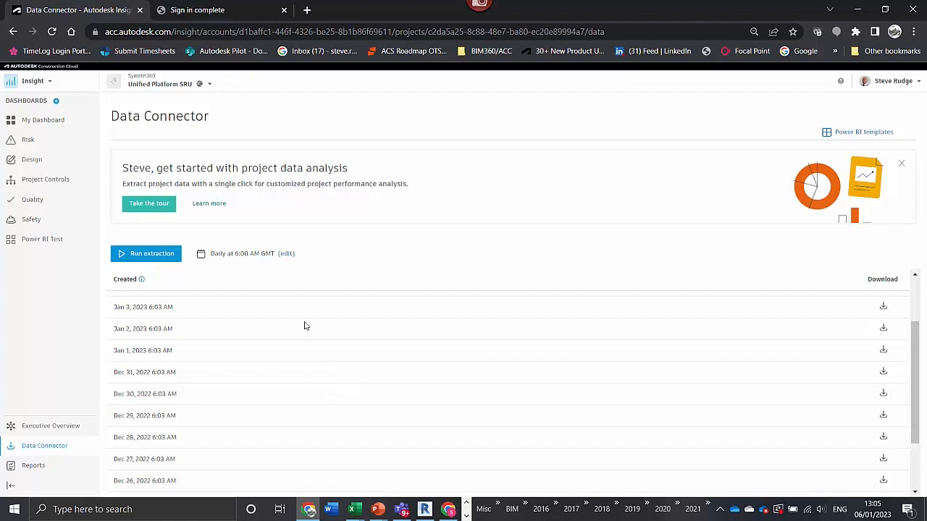
# Open the Power BI template gallery and look through the available account and project dashboard templates
pyautogui.click(854, 135)
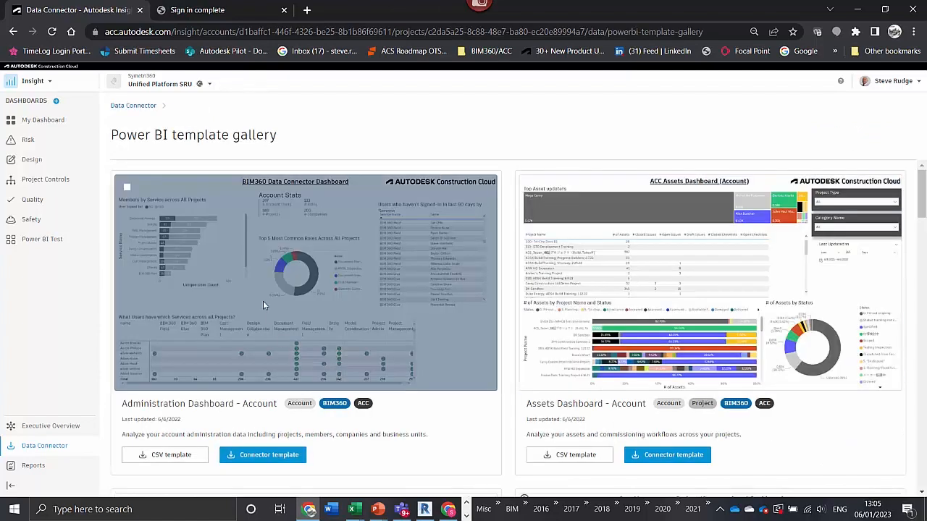
pyautogui.scroll(-1, 240, 237)
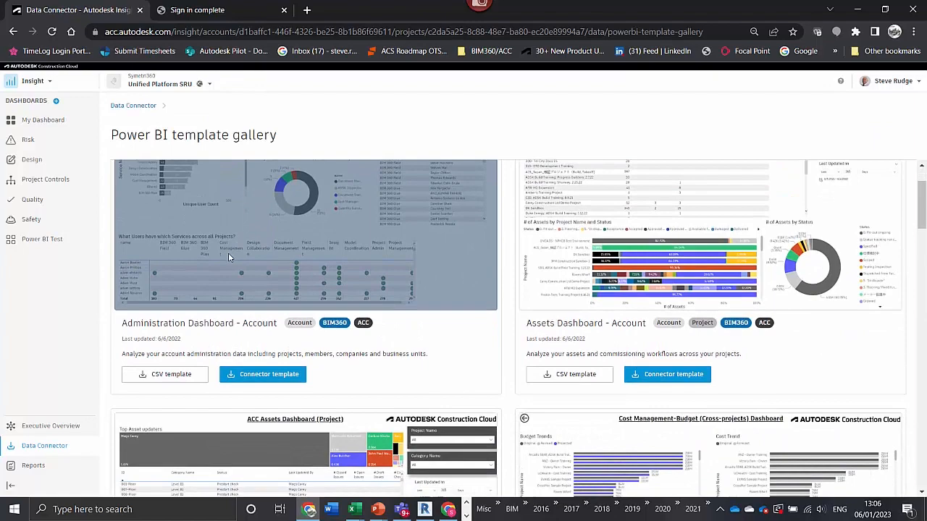
pyautogui.scroll(-2, 228, 256)
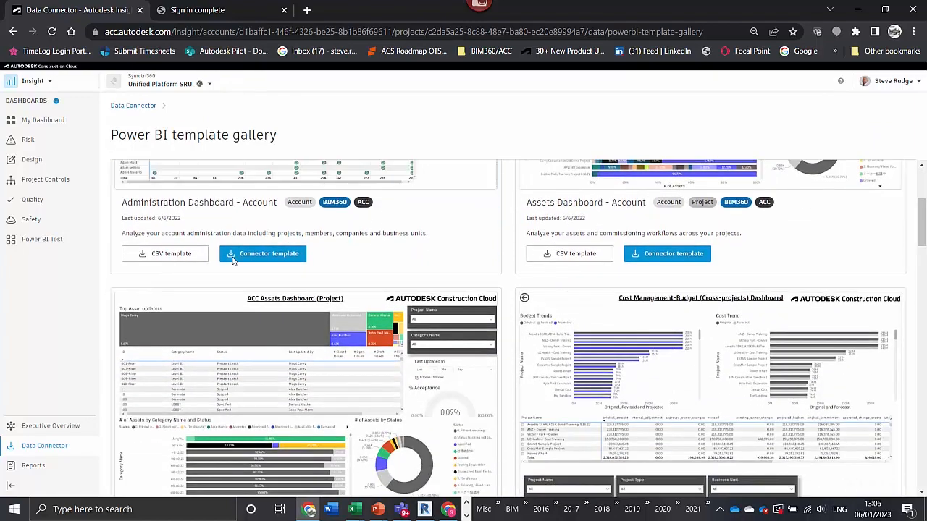
pyautogui.scroll(-2, 233, 261)
pyautogui.scroll(4, 464, 266)
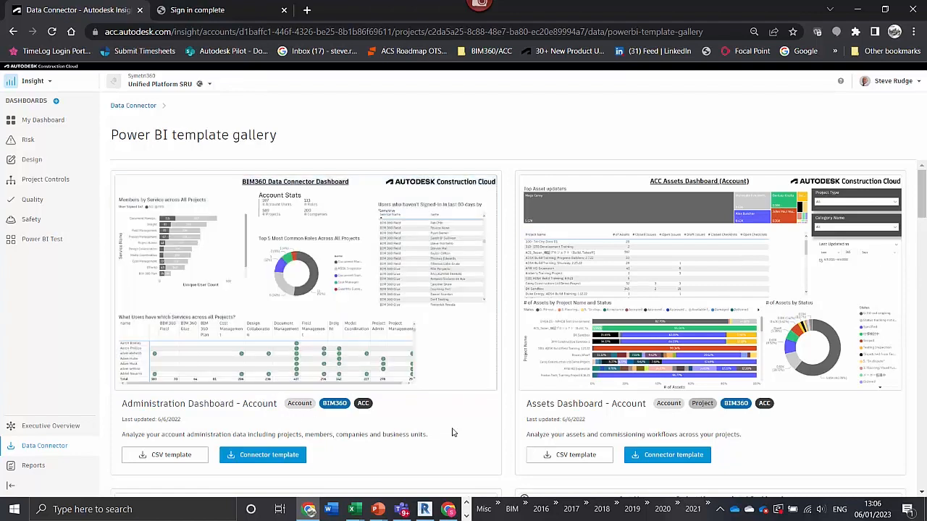
pyautogui.scroll(-1, 656, 269)
pyautogui.scroll(-3, 630, 268)
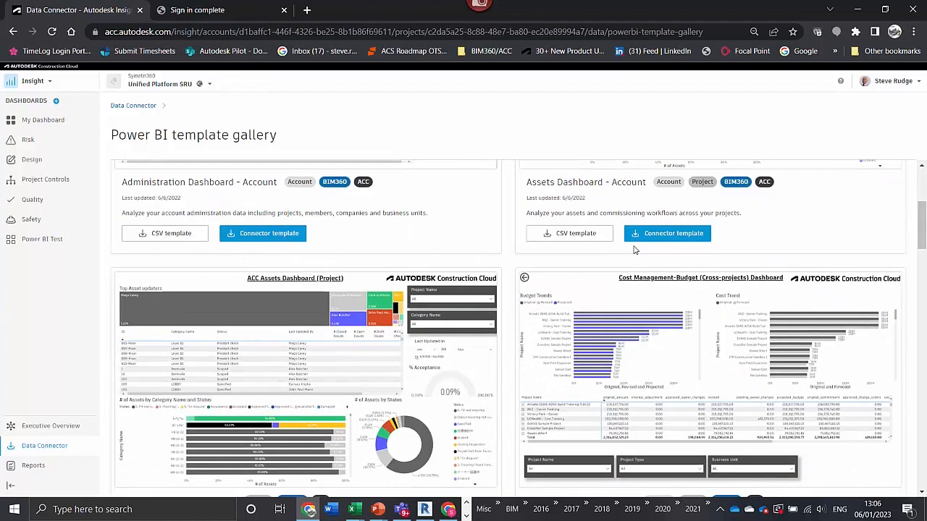
pyautogui.scroll(-4, 285, 432)
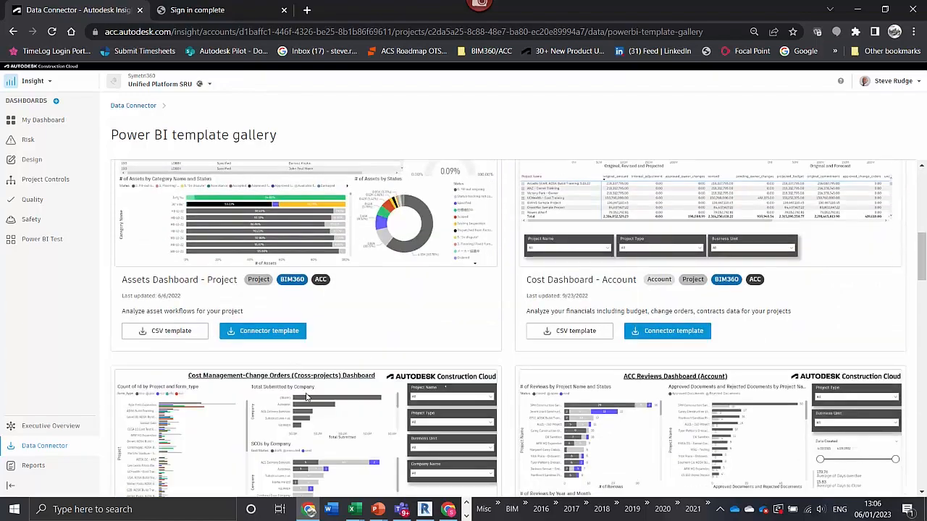
pyautogui.scroll(-5, 429, 374)
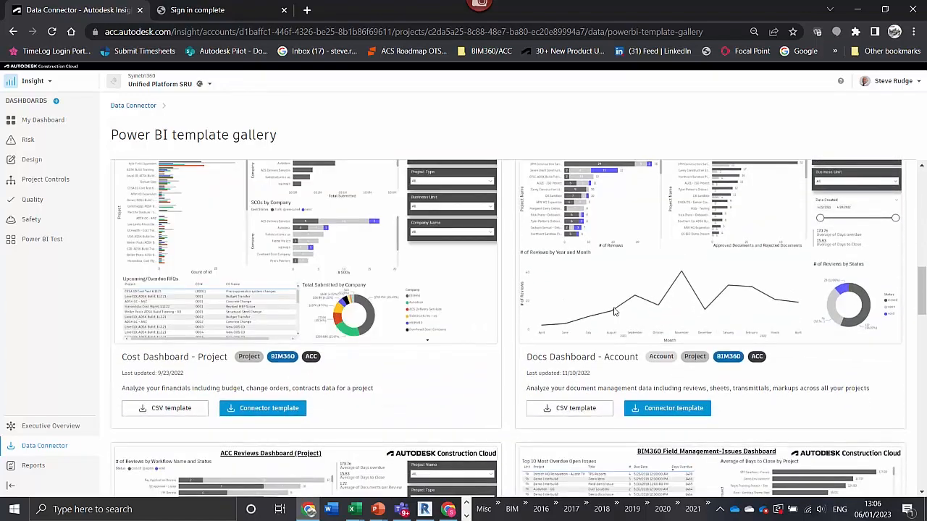
pyautogui.scroll(-5, 488, 338)
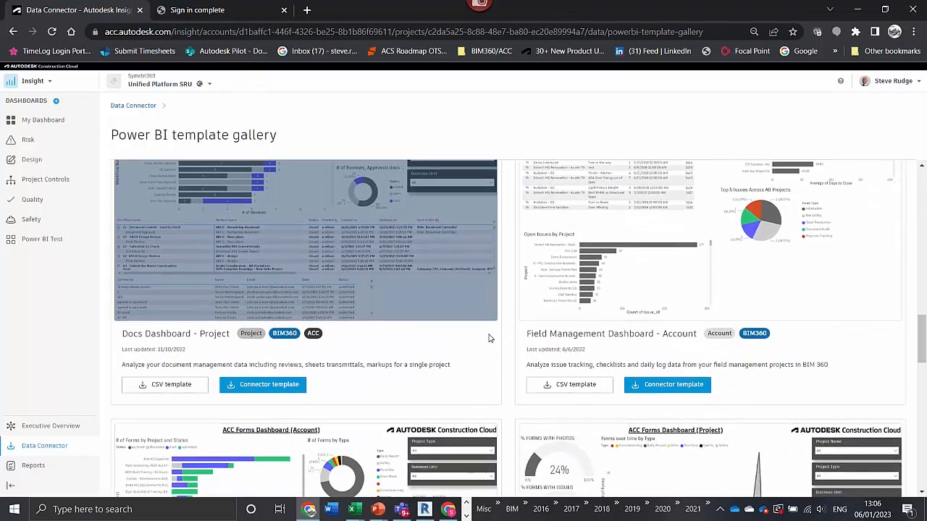
pyautogui.scroll(-4, 487, 344)
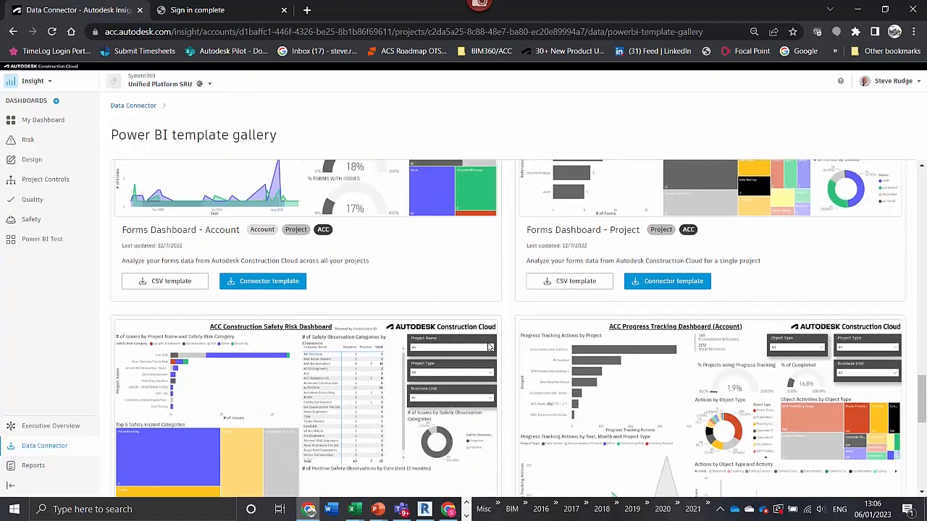
pyautogui.scroll(-3, 488, 347)
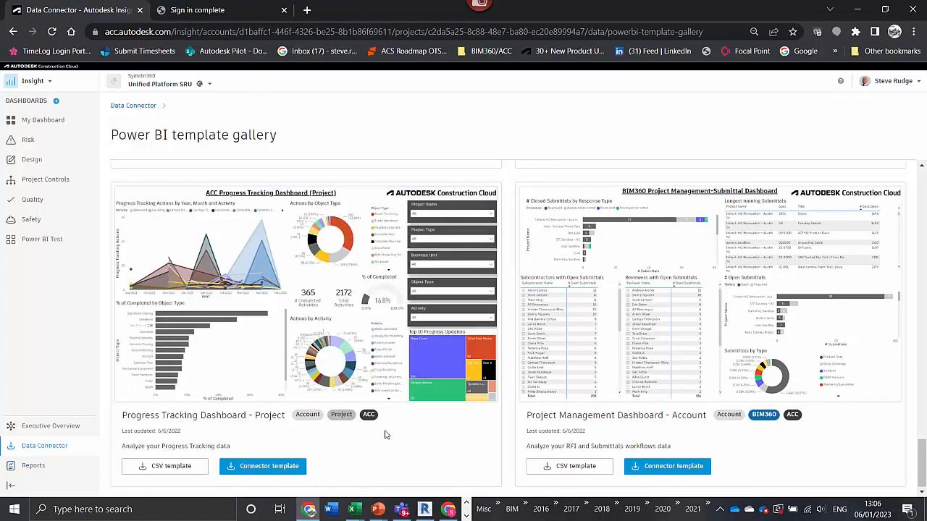
# Download the Progress Tracking Dashboard - Project connector template, open it in Power BI Desktop and load it for account Symetri360, region US
pyautogui.click(269, 468)
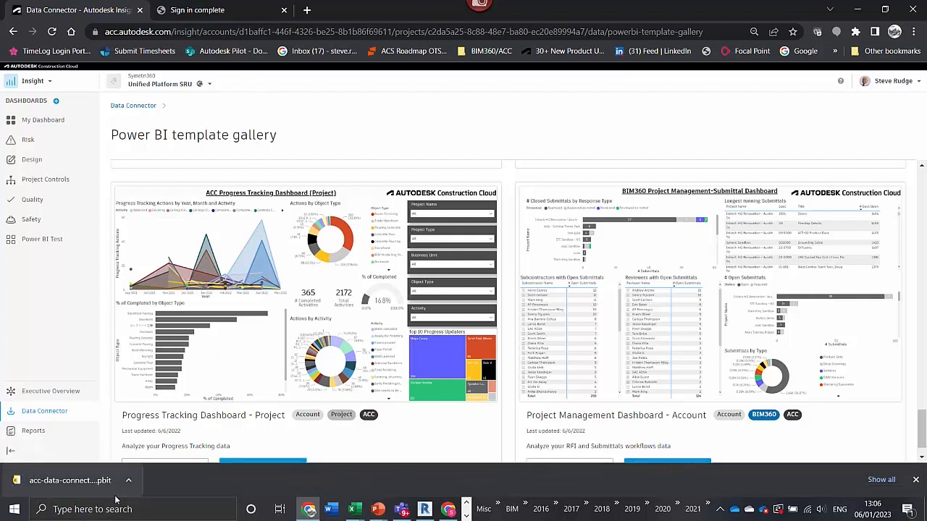
pyautogui.click(55, 481)
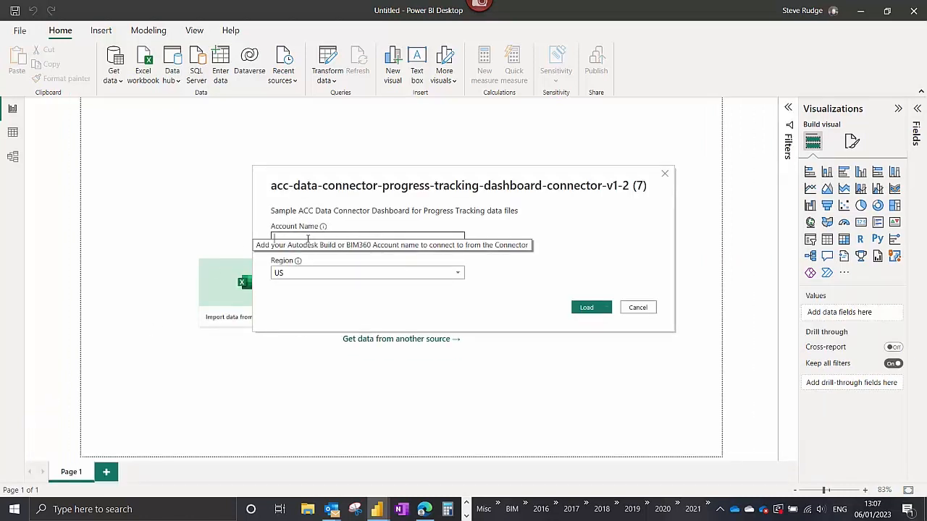
pyautogui.click(311, 236)
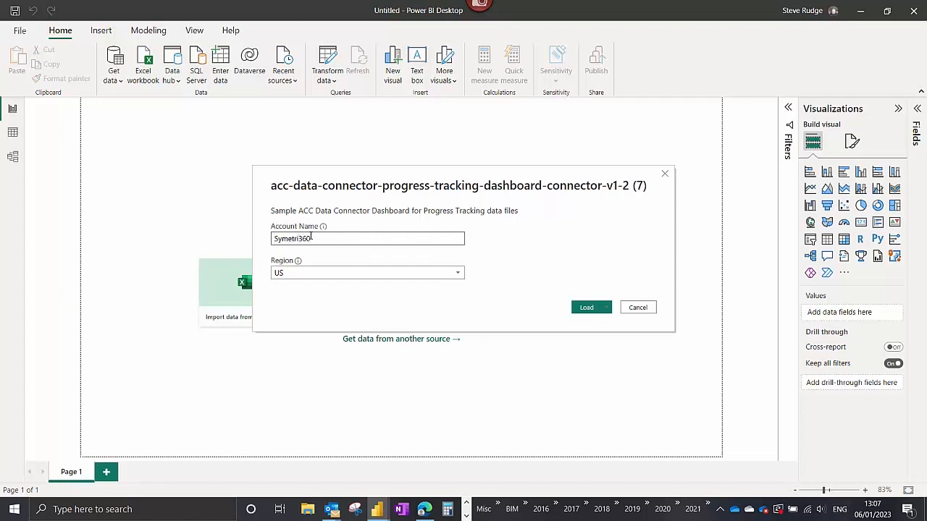
pyautogui.click(587, 308)
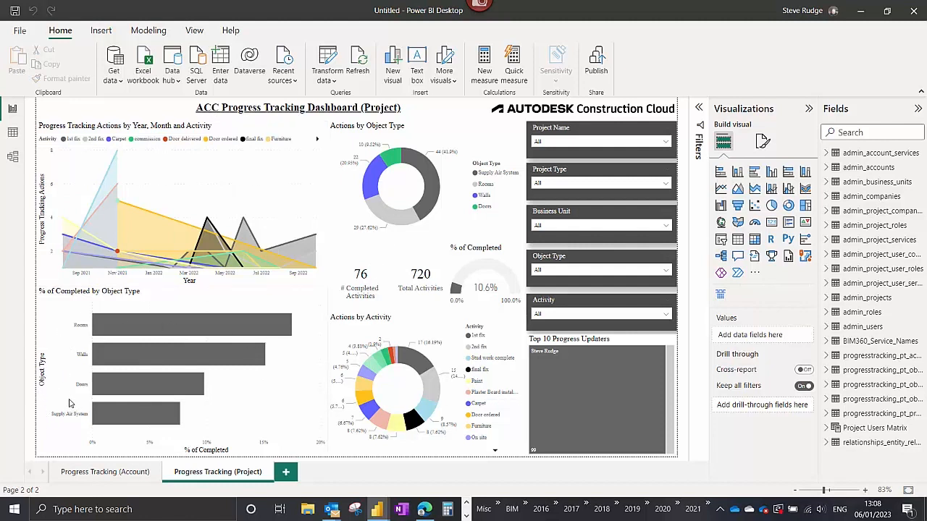
# Examine the completion percentages by object type and the actions by activity on the Progress Tracking (Project) page
pyautogui.moveTo(109, 325)
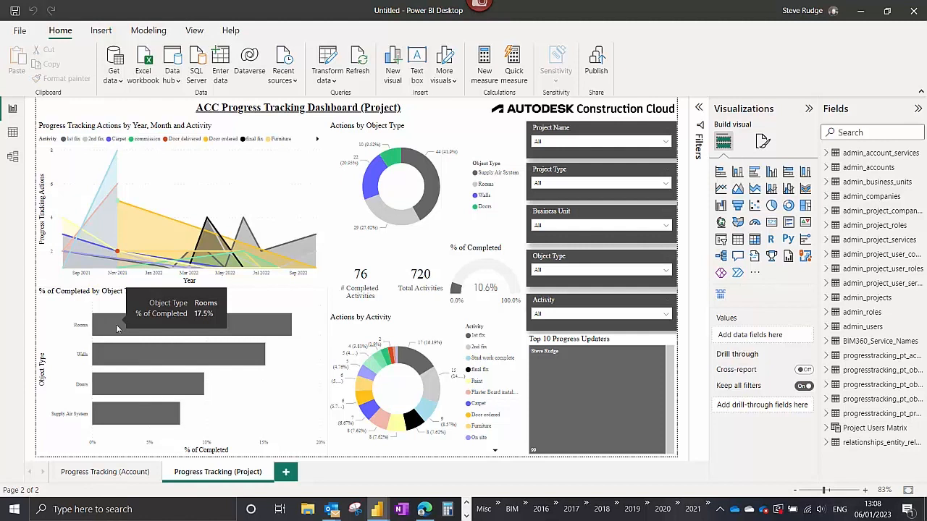
pyautogui.moveTo(124, 362)
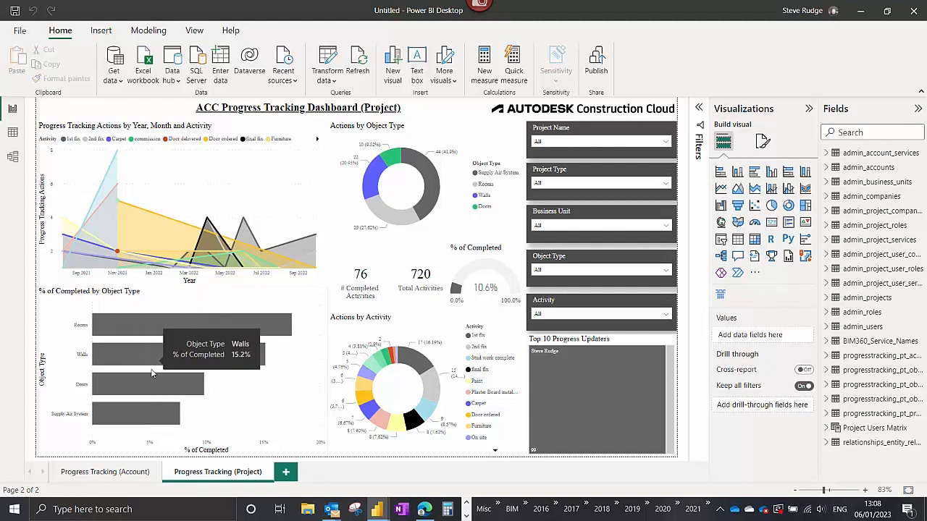
pyautogui.moveTo(140, 380)
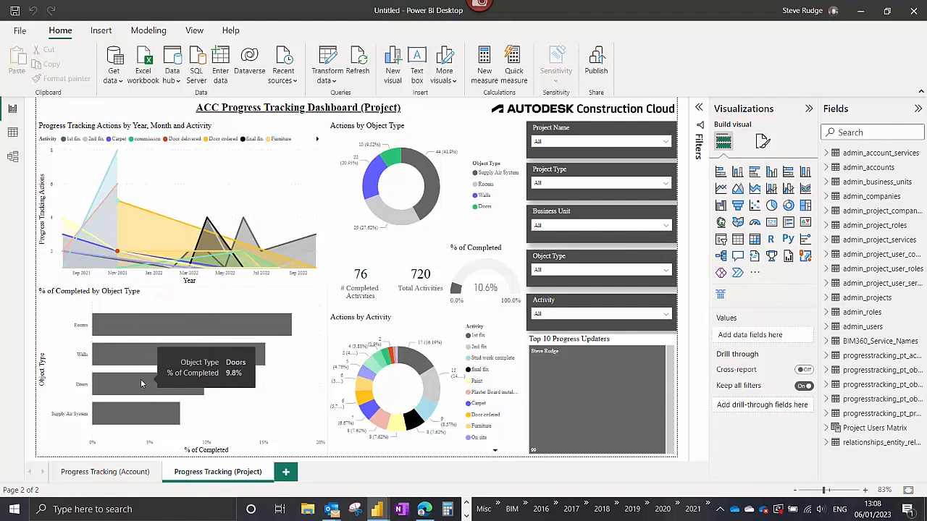
pyautogui.moveTo(135, 415)
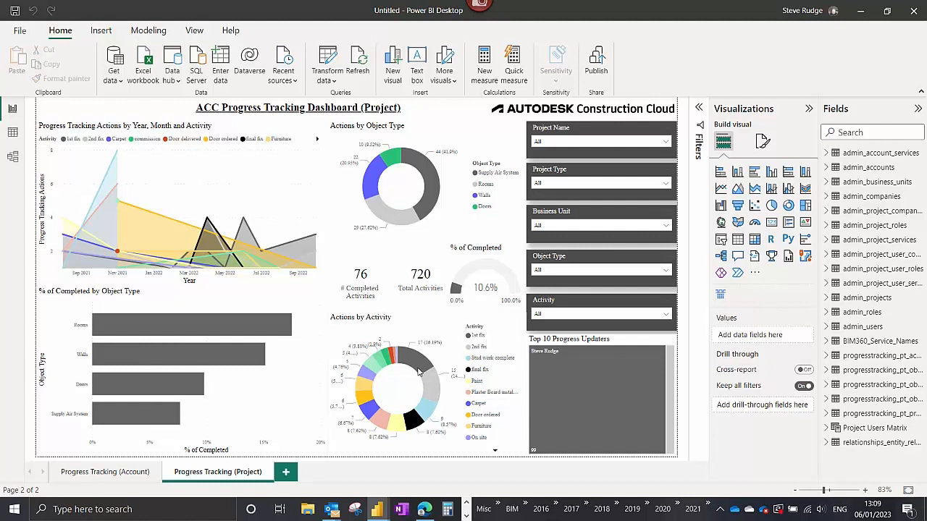
pyautogui.moveTo(418, 366)
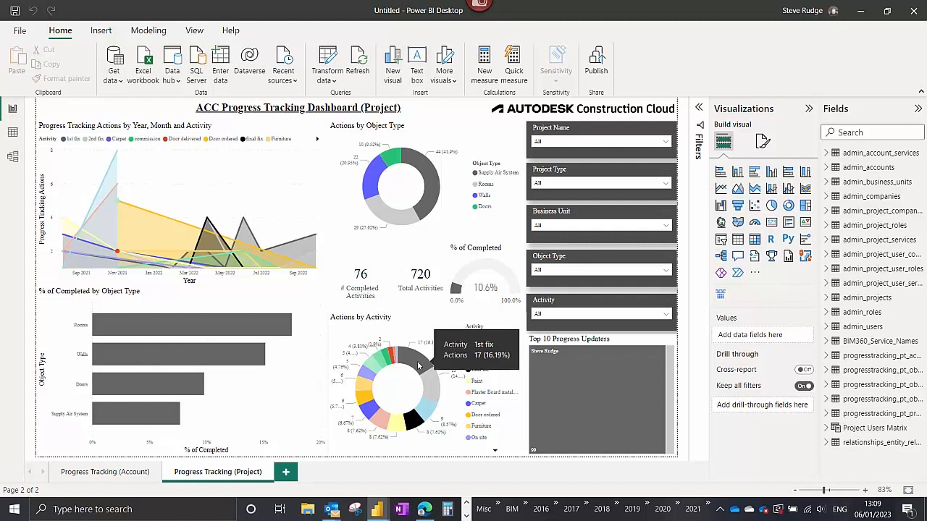
pyautogui.moveTo(433, 391)
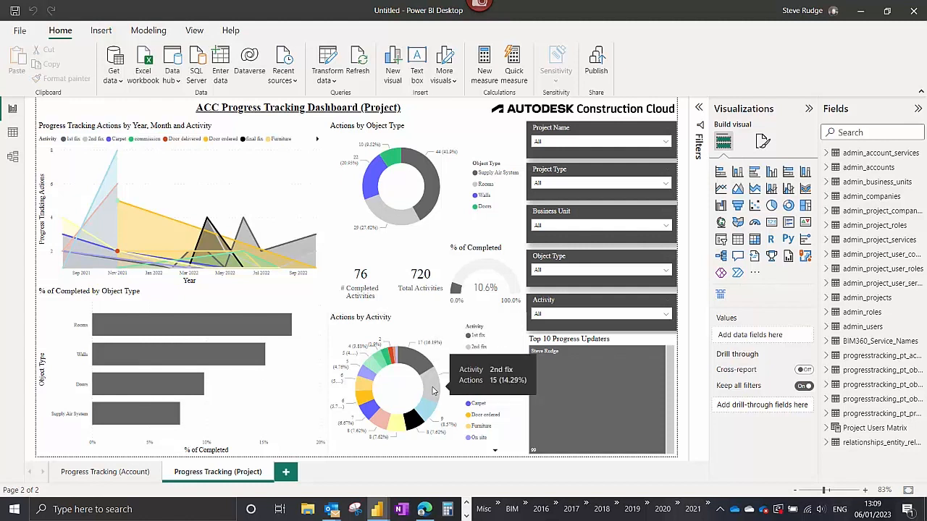
pyautogui.moveTo(427, 419)
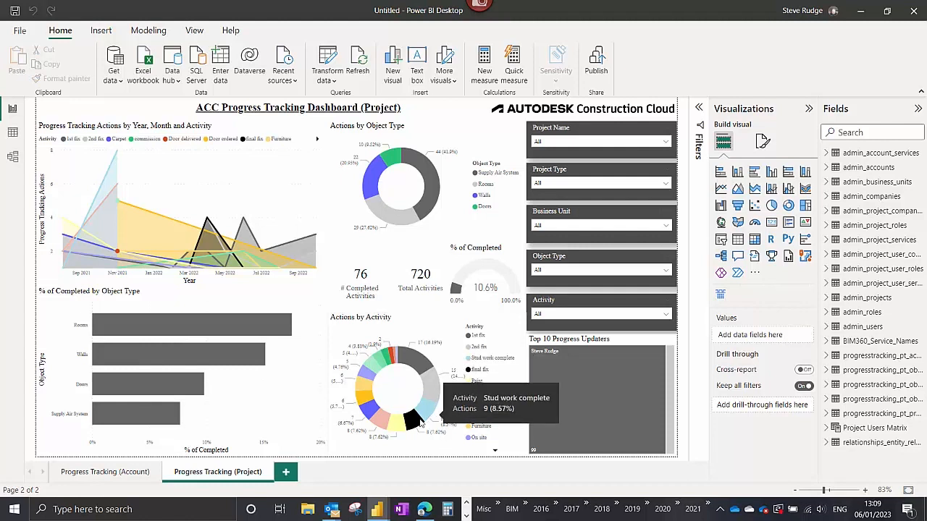
# Look over the Progress Tracking (Account) report page, returning to the Progress Tracking (Project) page when done
pyautogui.click(112, 474)
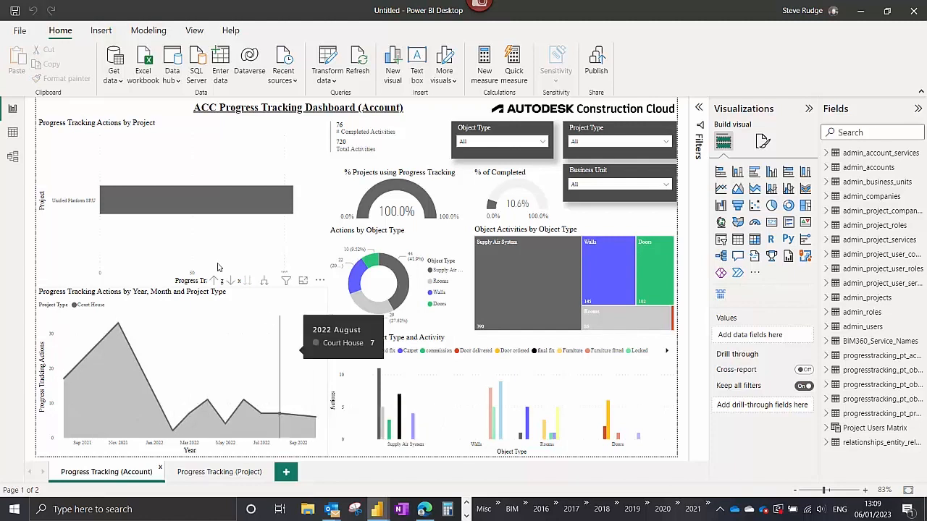
pyautogui.click(221, 474)
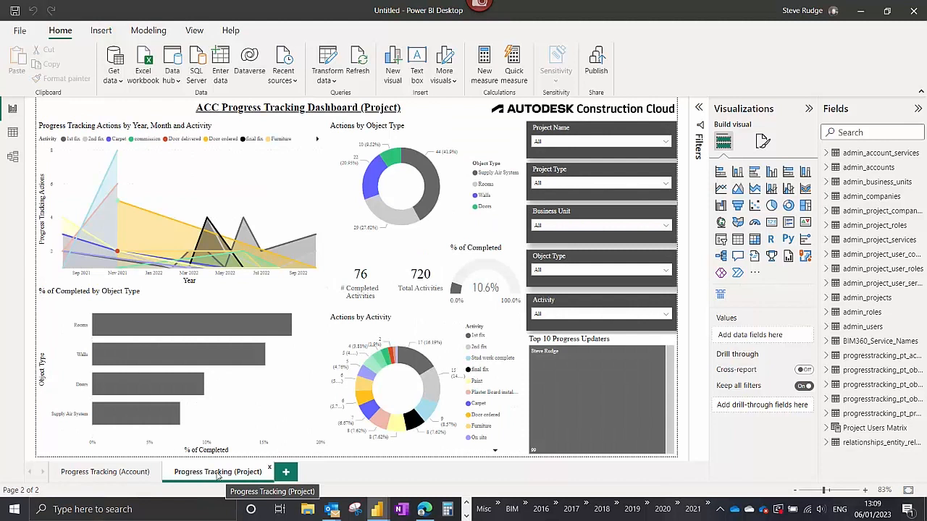
# Select the Actions by Activity chart and examine the fields in the two progress tracking tables that feed it
pyautogui.click(400, 383)
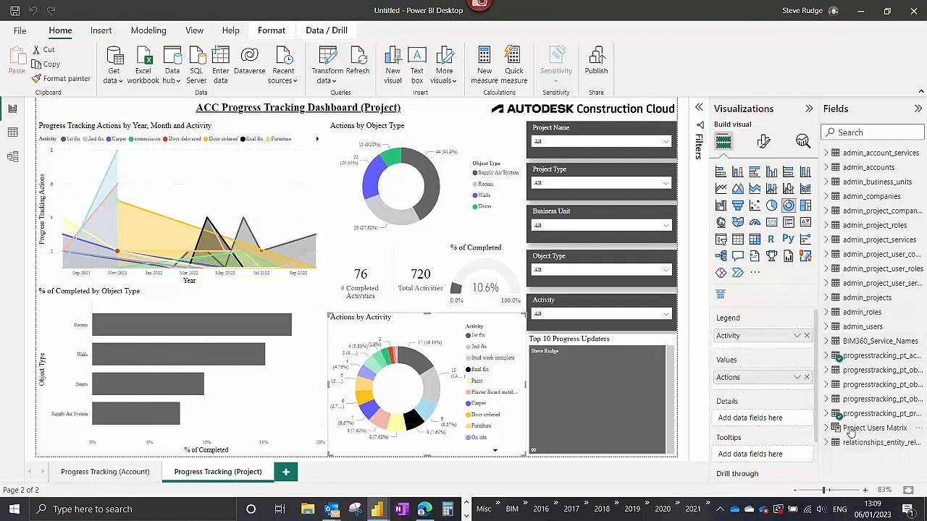
pyautogui.click(836, 357)
pyautogui.scroll(-1, 868, 412)
pyautogui.scroll(-3, 868, 411)
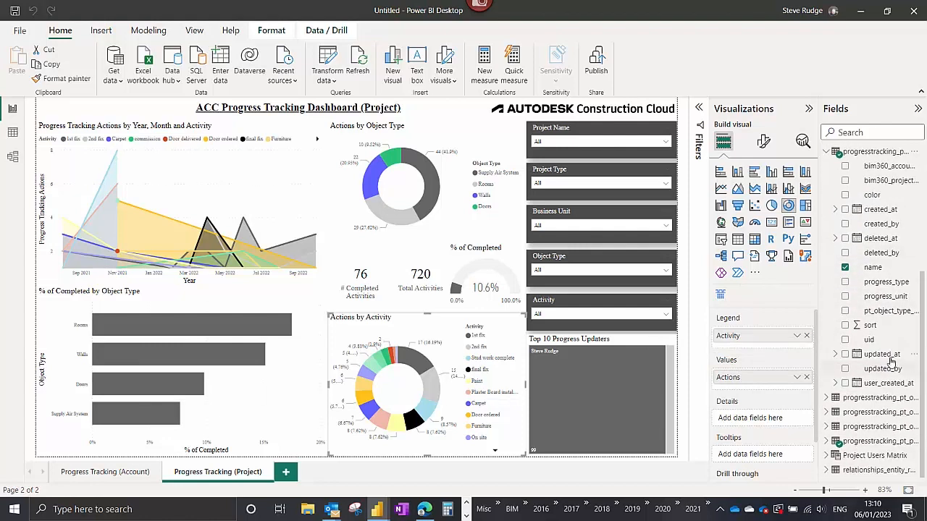
pyautogui.click(827, 441)
pyautogui.scroll(-2, 857, 411)
pyautogui.scroll(-2, 857, 411)
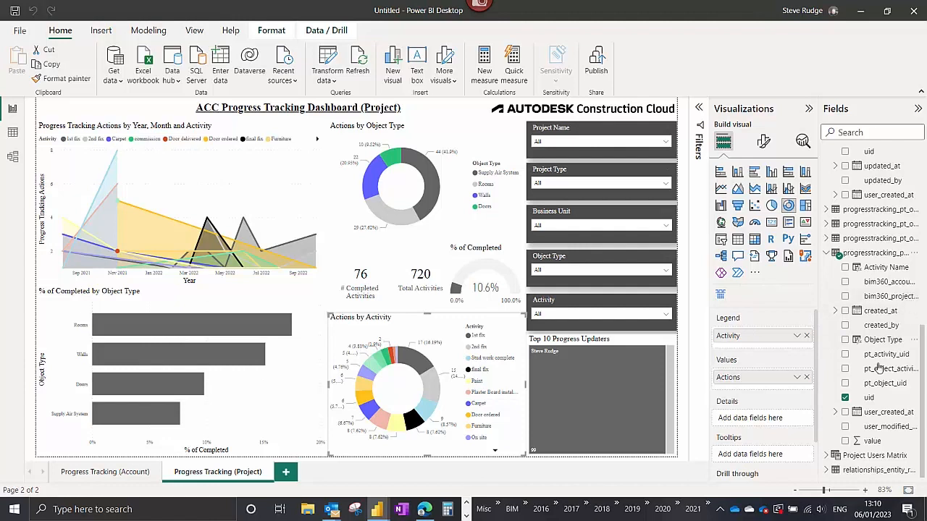
pyautogui.scroll(5, 878, 261)
pyautogui.scroll(5, 878, 263)
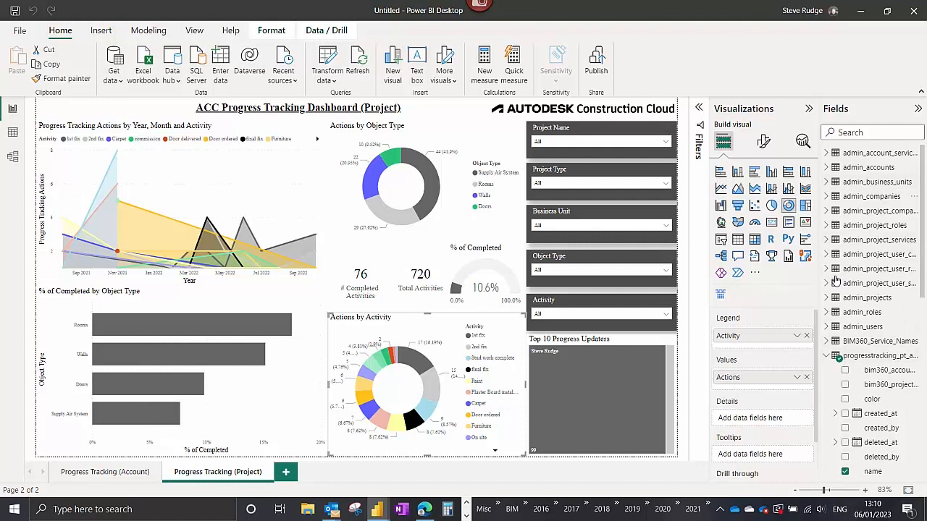
pyautogui.click(826, 356)
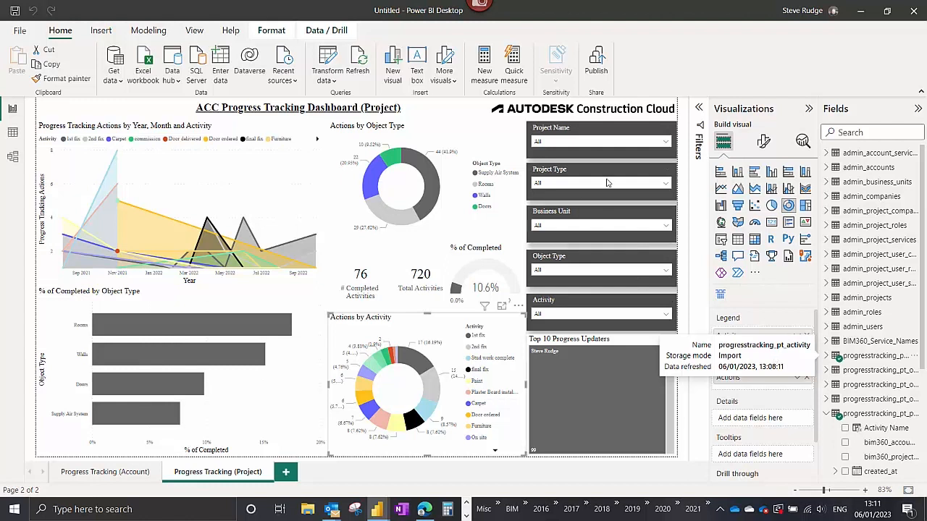
# Start publishing the report, saving it as a Power BI file named "progress tracking" in the Power BI folder
pyautogui.click(598, 63)
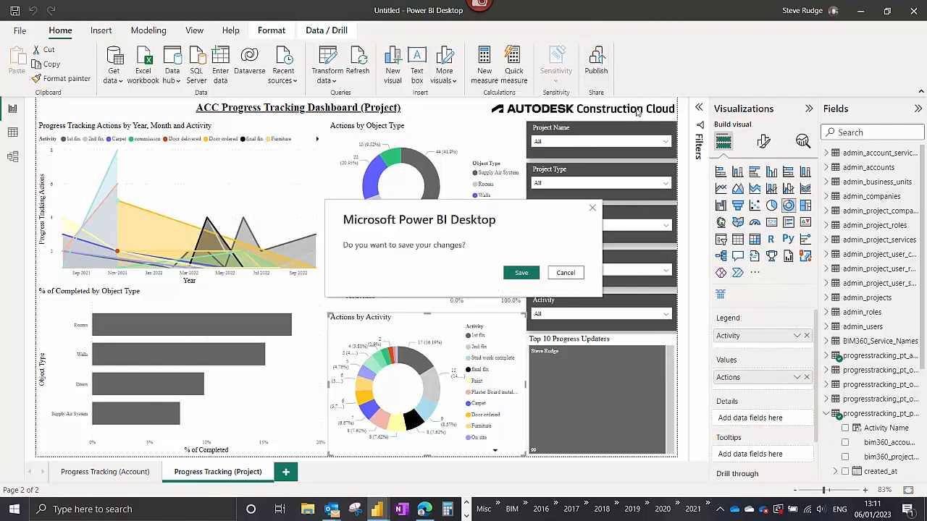
pyautogui.click(529, 272)
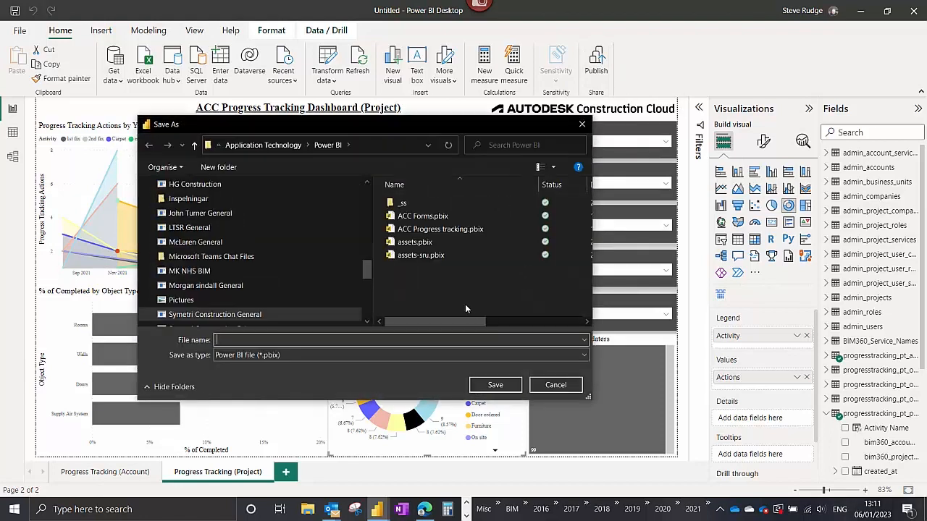
pyautogui.write('progress tracking')
pyautogui.click(497, 386)
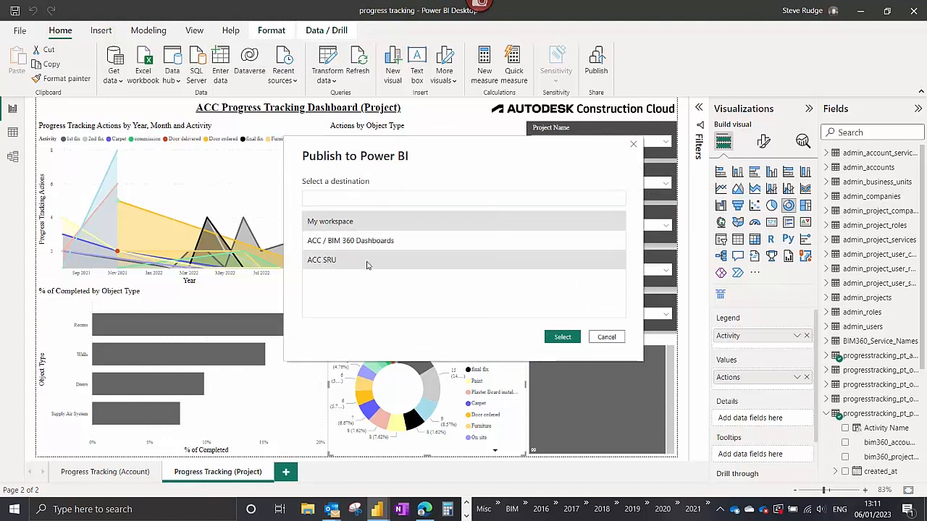
# Publish the report to the ACC SRU workspace and open it in the Power BI web service
pyautogui.click(331, 264)
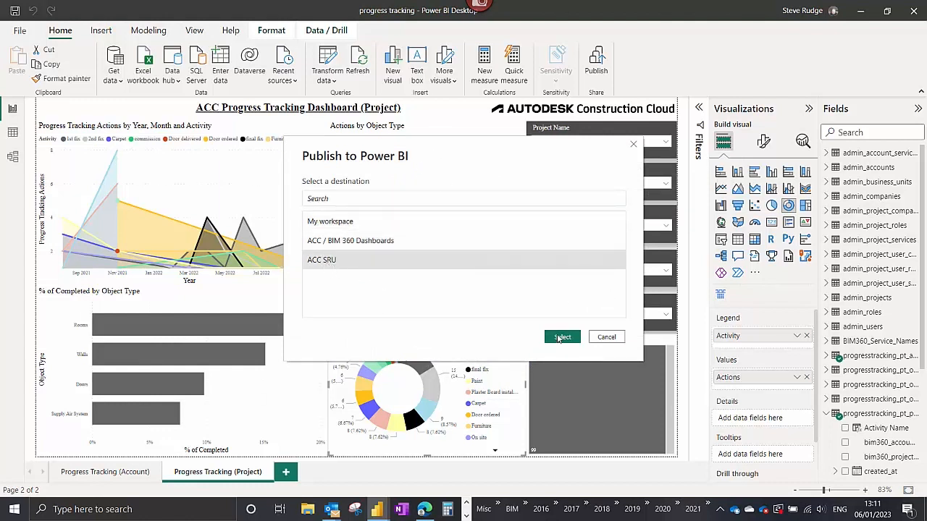
pyautogui.click(562, 337)
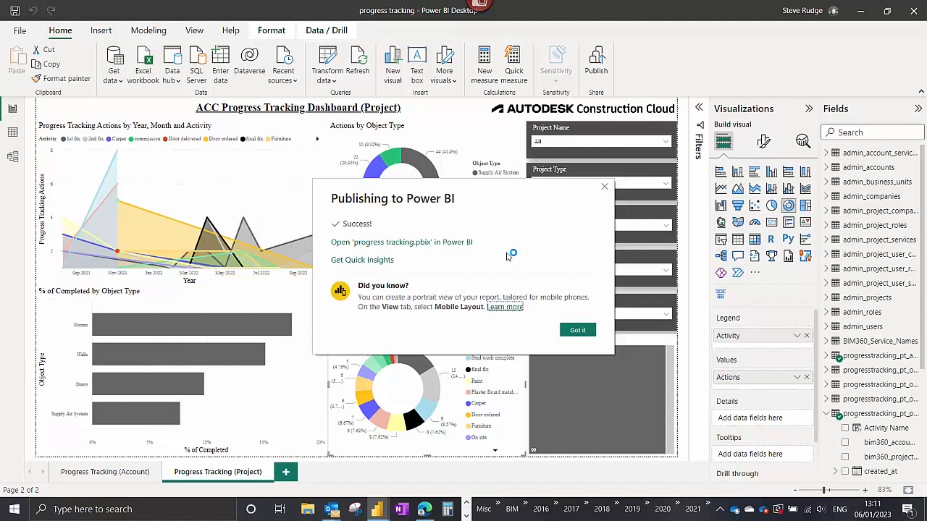
pyautogui.click(389, 245)
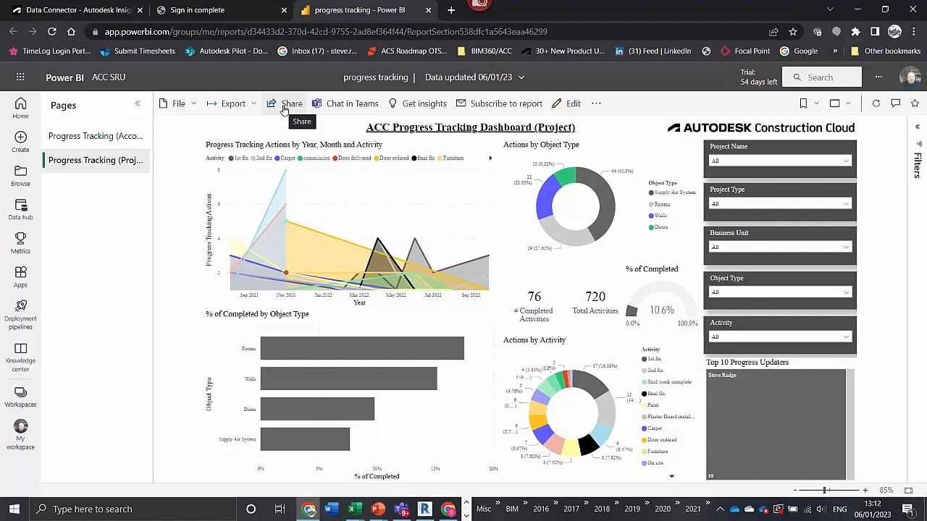
# Switch back to Autodesk Construction Cloud Insight and open the Power BI Test dashboard, checking its existing cards
pyautogui.click(83, 10)
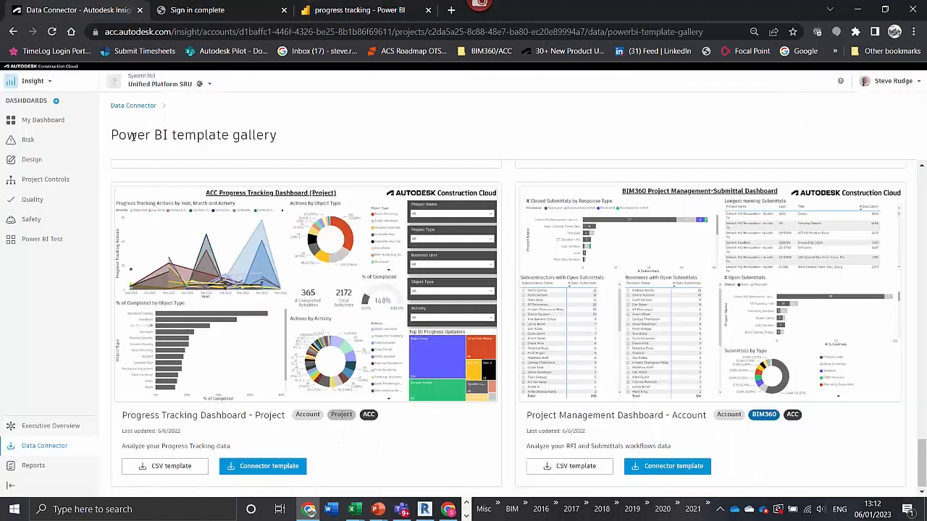
pyautogui.click(42, 239)
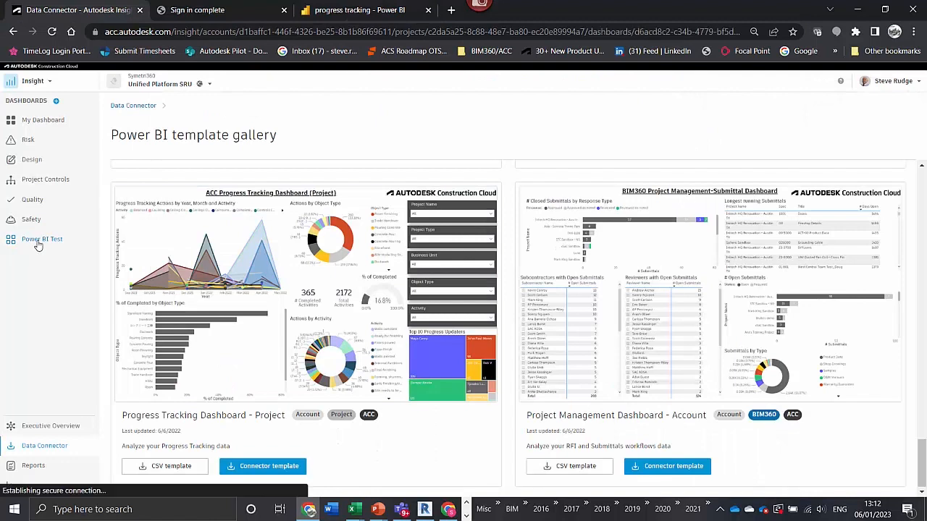
pyautogui.scroll(-3, 352, 289)
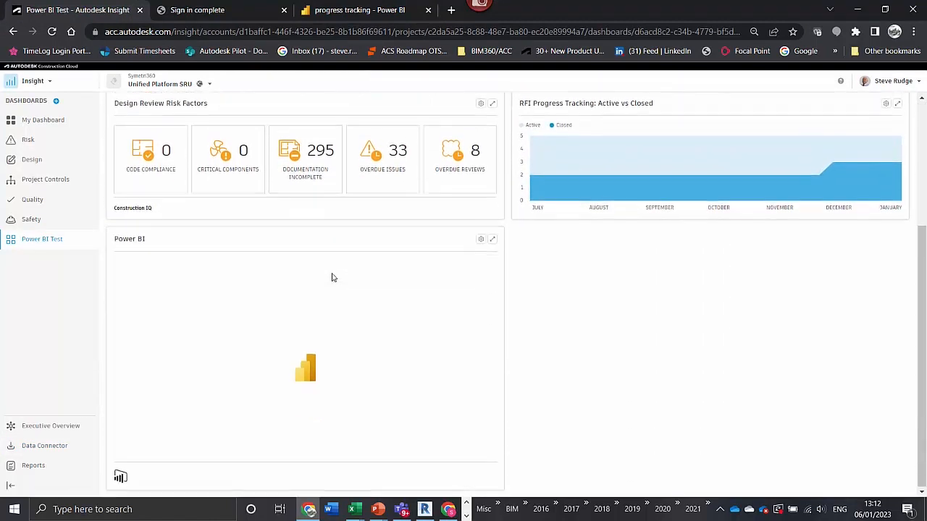
pyautogui.scroll(3, 690, 176)
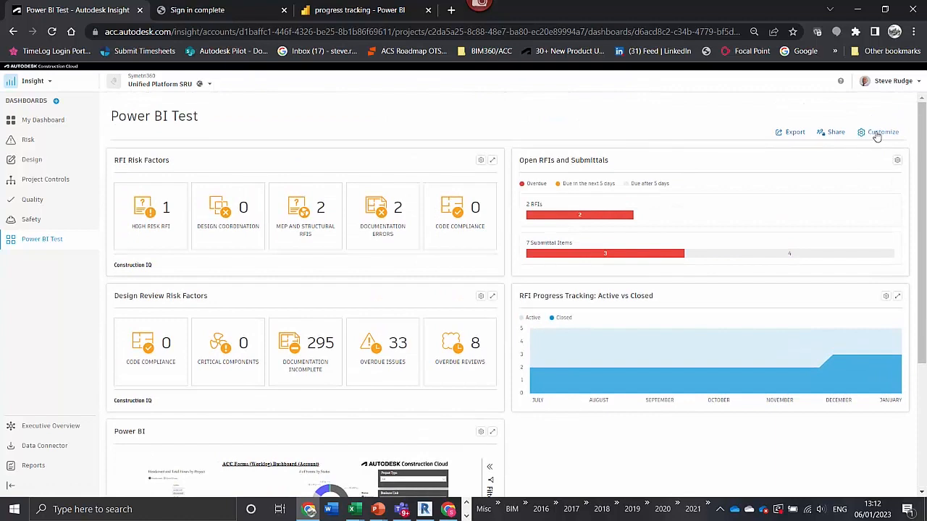
# Customize the Power BI Test dashboard by adding another Power BI partner card from the Card Library
pyautogui.click(884, 133)
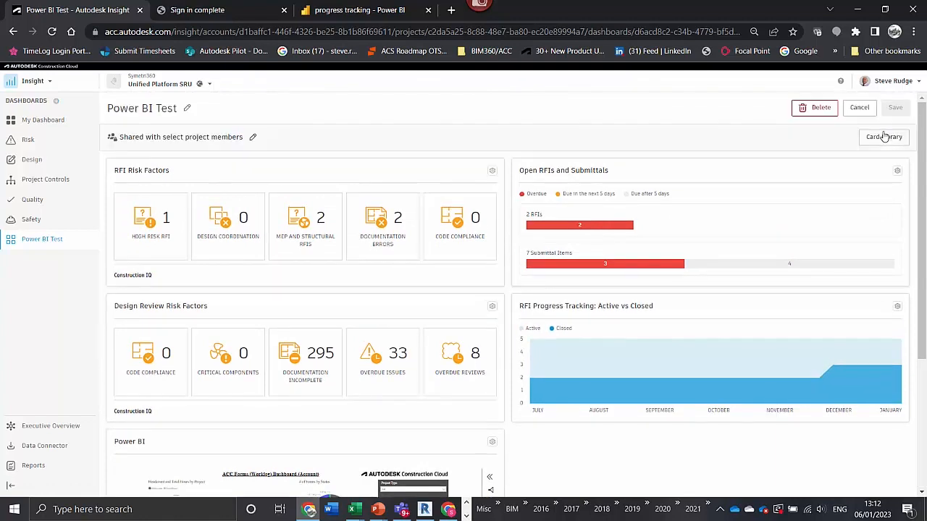
pyautogui.click(882, 138)
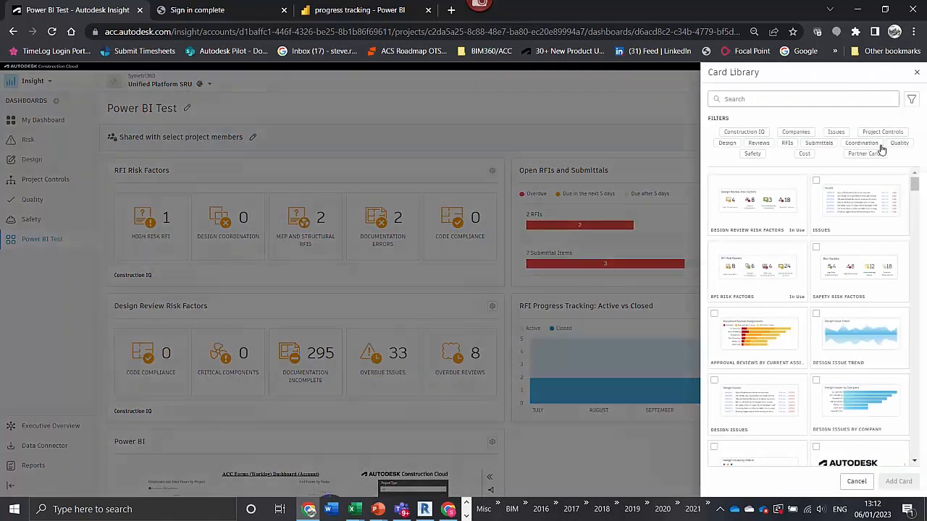
pyautogui.moveTo(913, 184); pyautogui.dragTo(925, 378)
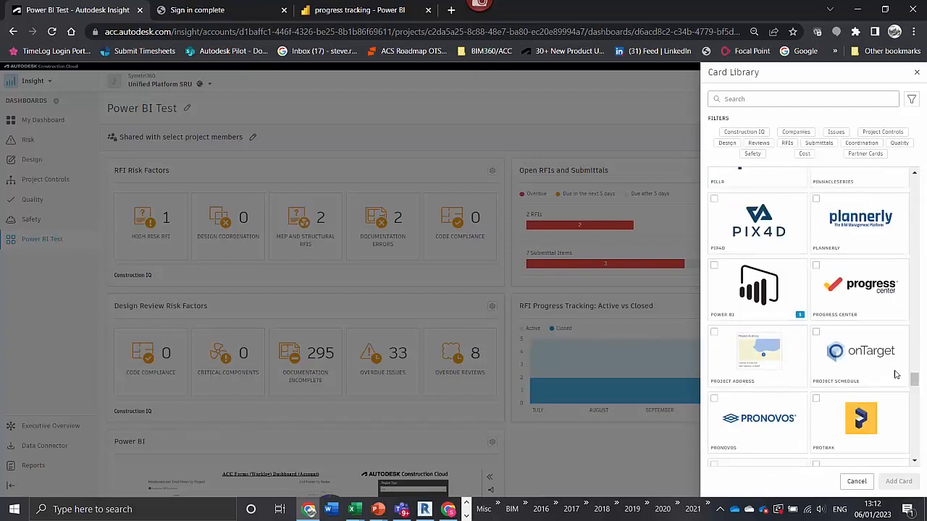
pyautogui.click(714, 268)
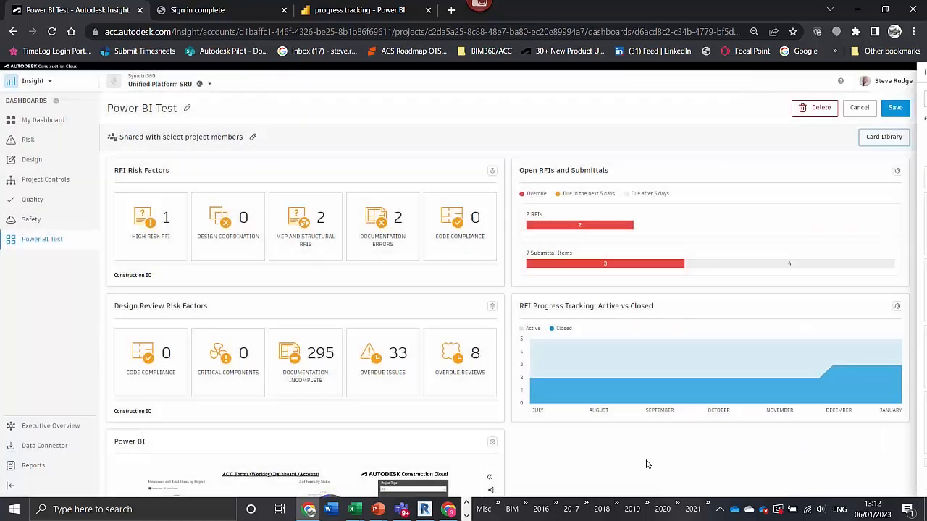
pyautogui.click(898, 482)
# Configure the new Power BI card by pasting the progress tracking report's link as its Partner URL and saving the card settings
pyautogui.scroll(-7, 616, 391)
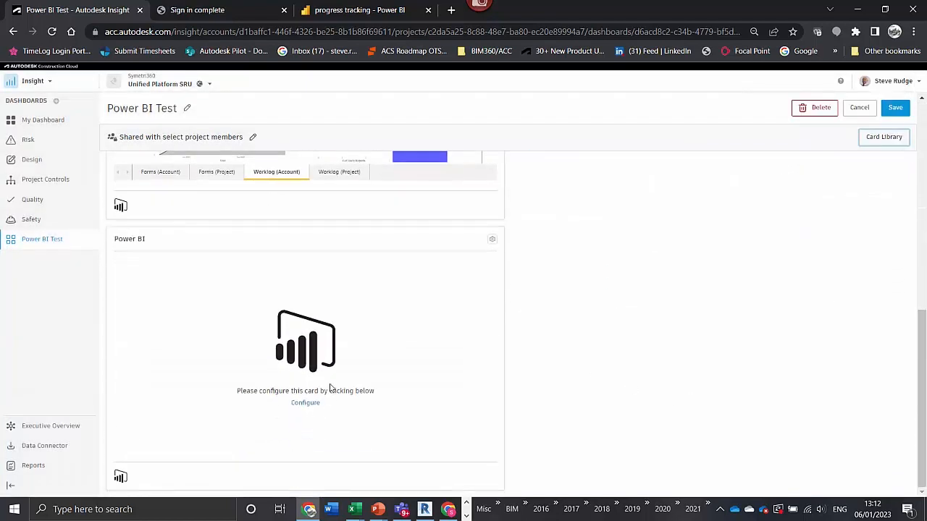
pyautogui.click(309, 405)
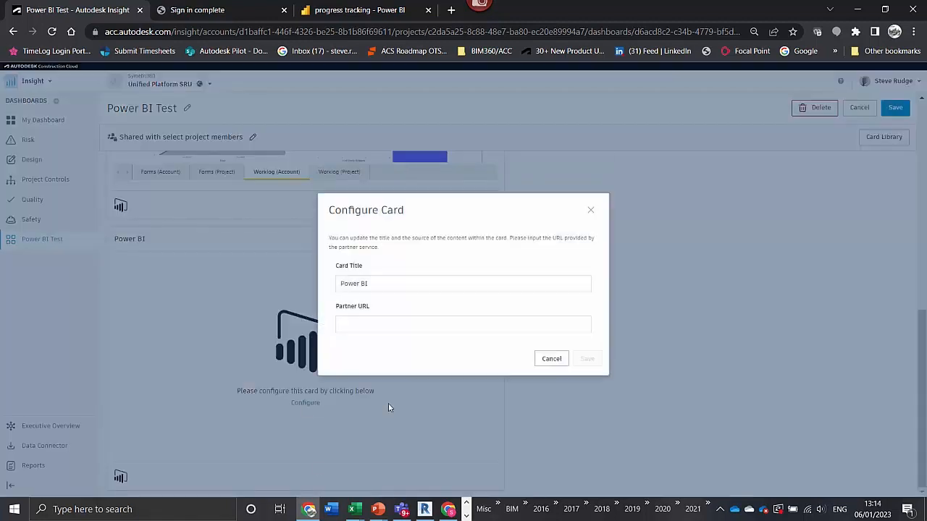
pyautogui.click(360, 324)
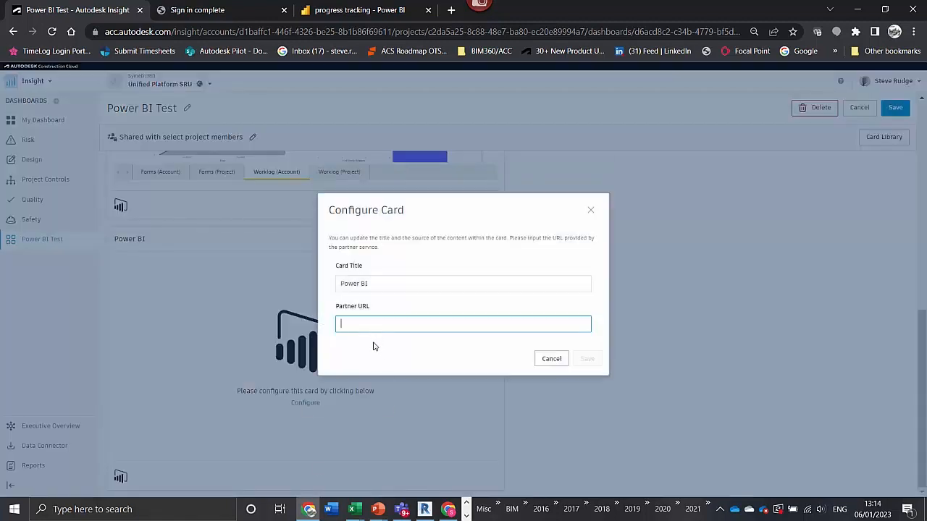
pyautogui.hotkey('ctrl', 'v')
pyautogui.click(594, 364)
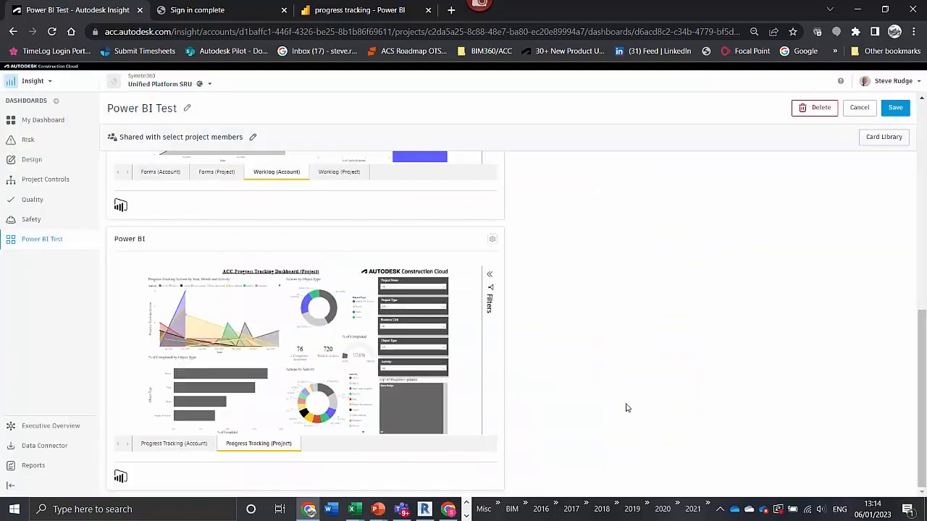
# Move the progress tracking Power BI card beside the existing Power BI forms card and save the dashboard
pyautogui.moveTo(229, 334)
pyautogui.moveTo(283, 244); pyautogui.dragTo(670, 214)
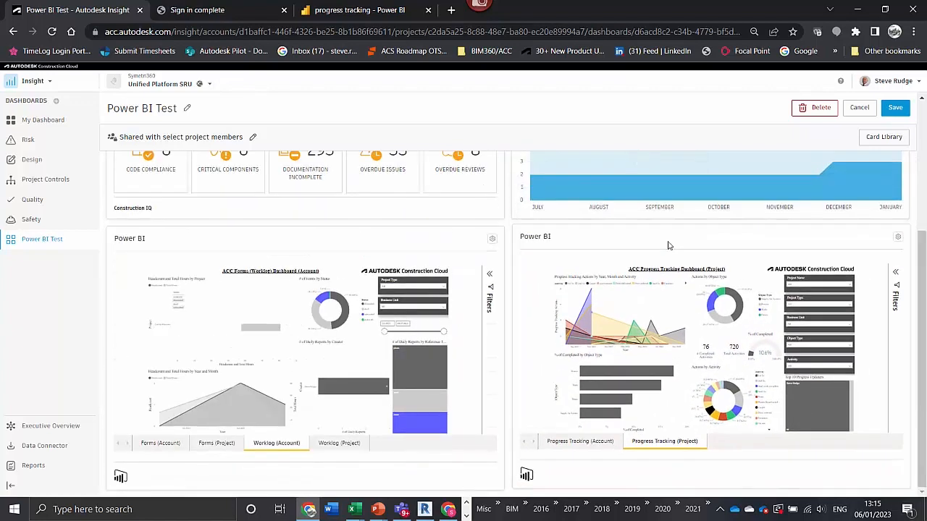
pyautogui.click(890, 113)
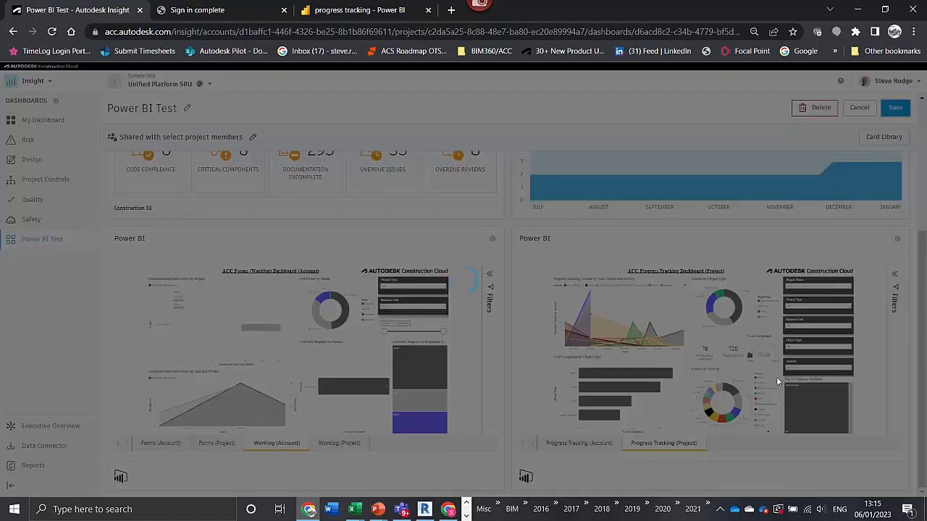